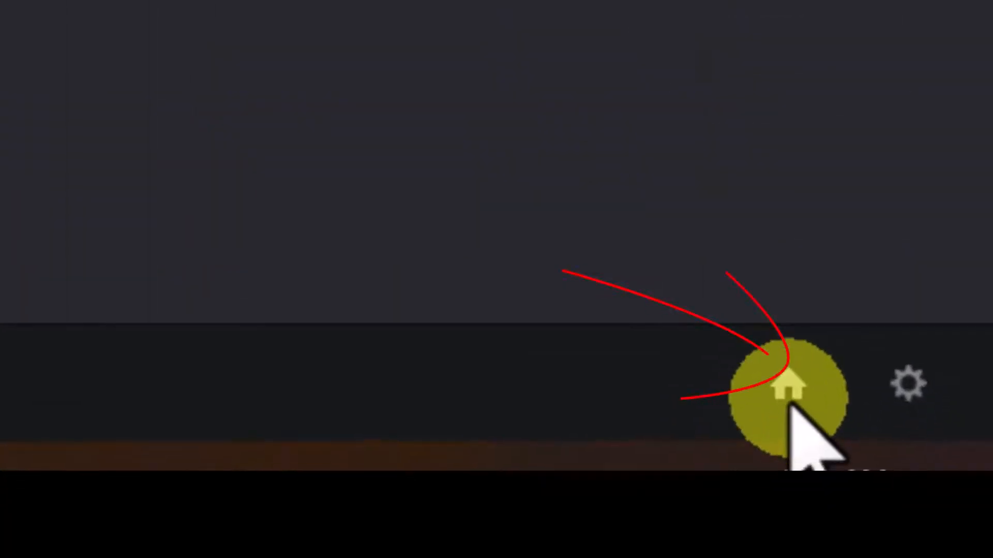
Step: Open the project manager to view the local projects, then return to the Media page's media pool
left_click(949, 540)
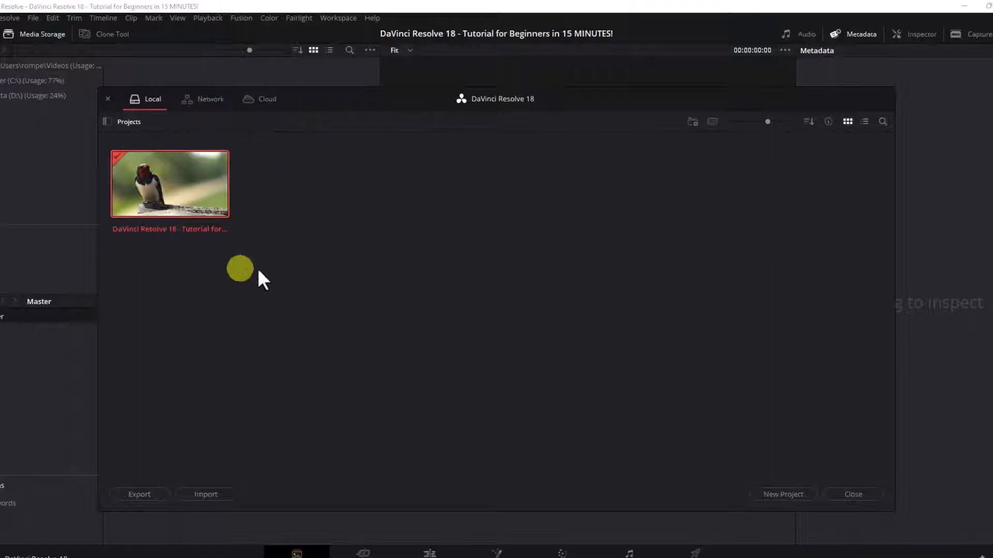
left_click(305, 555)
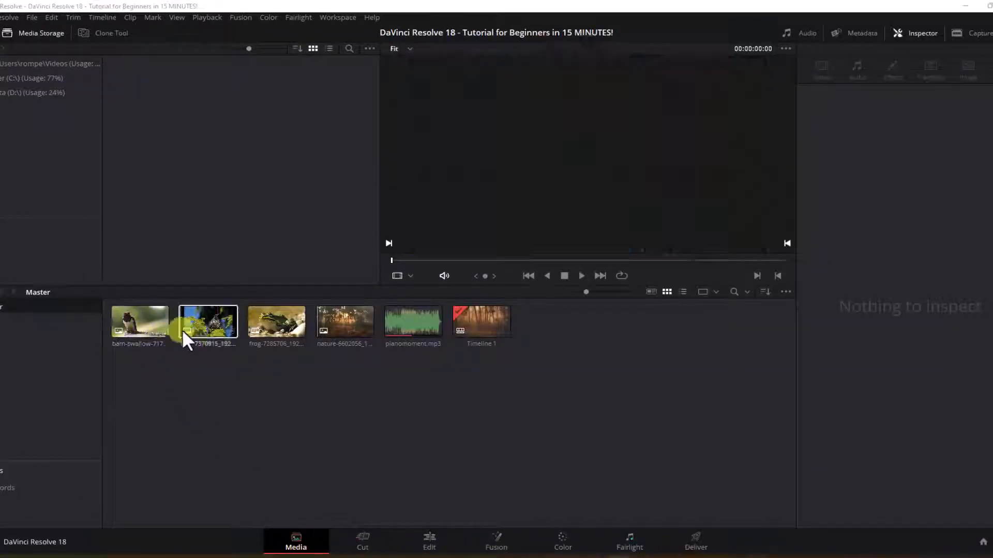
left_click(345, 331)
left_click(232, 390)
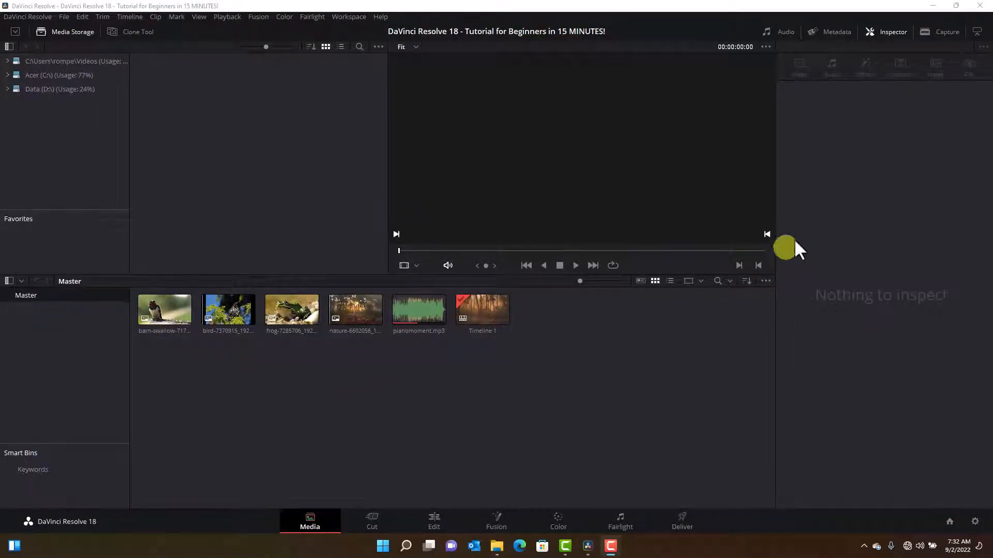
Step: Import media files into the media pool by dragging them in from File Explorer or using Import Media
left_click_drag(905, 6, 810, 208)
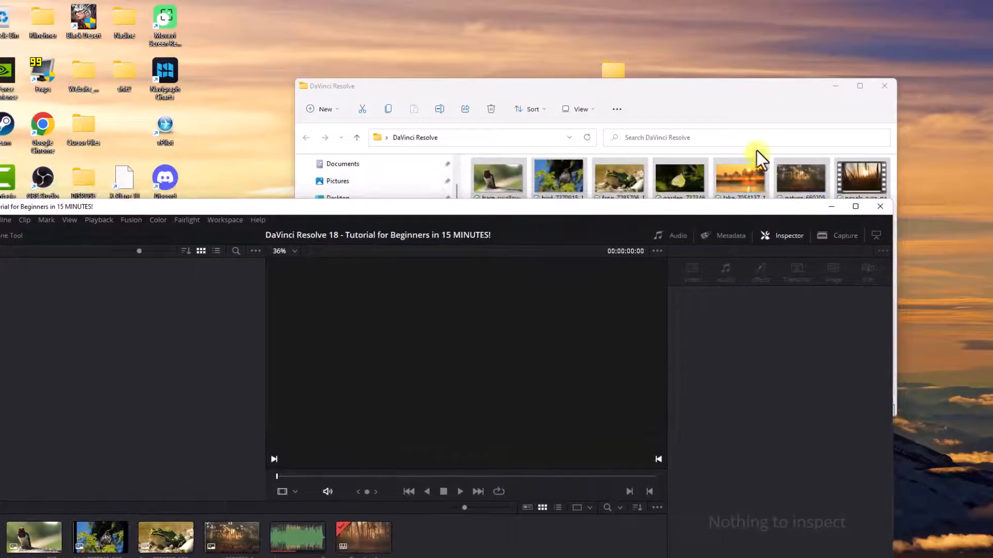
left_click(719, 105)
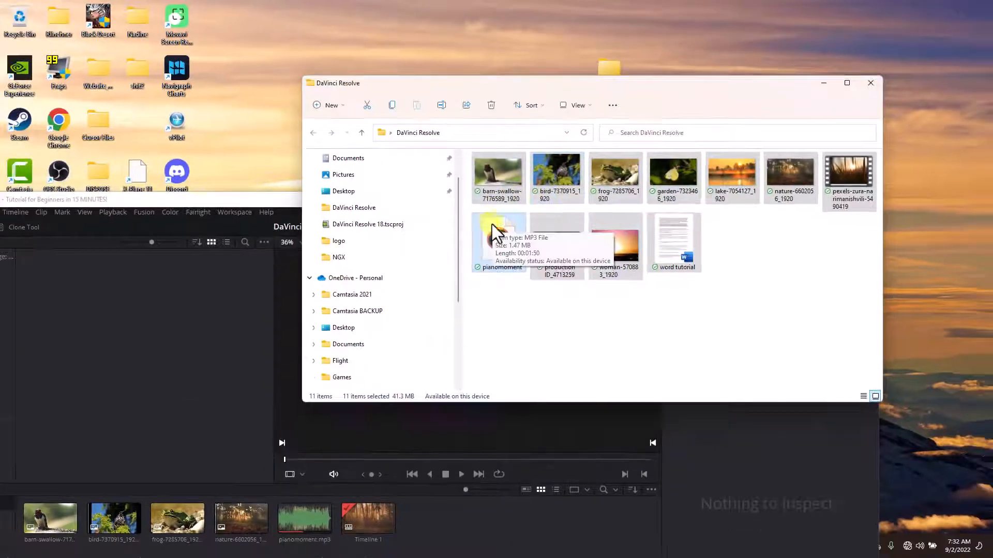
left_click_drag(478, 235, 393, 290)
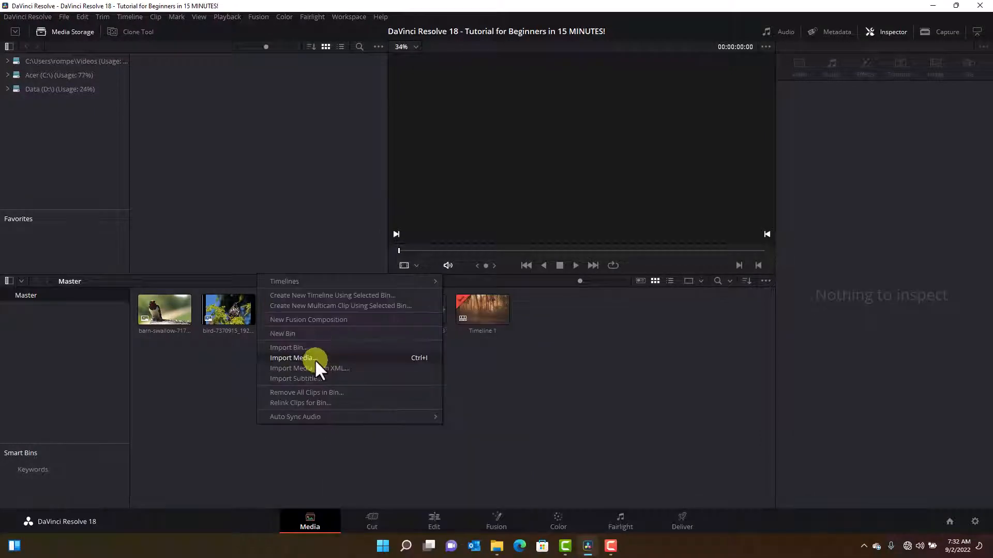
left_click(313, 343)
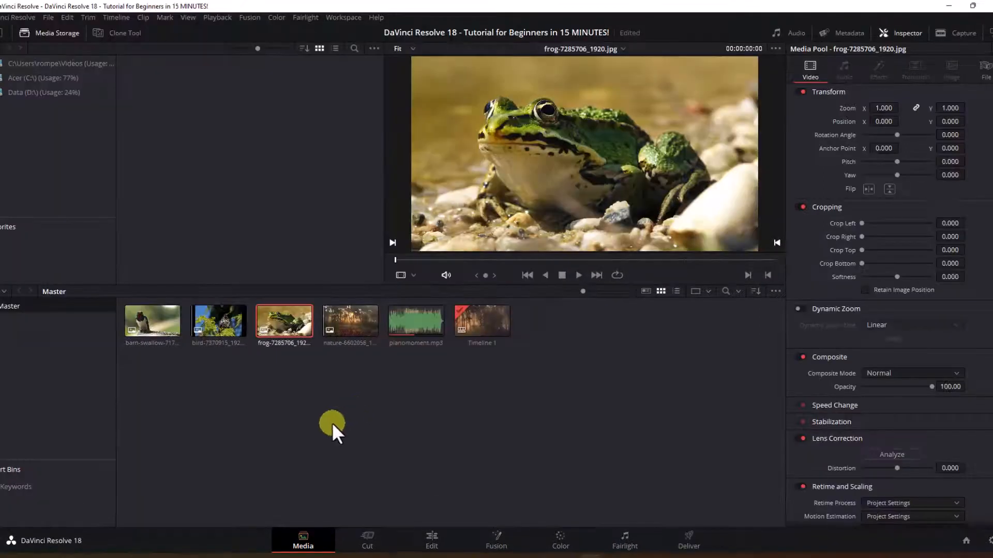
Step: On the Cut page, split the bird clip in the timeline at the playhead with Split Clips
left_click(376, 542)
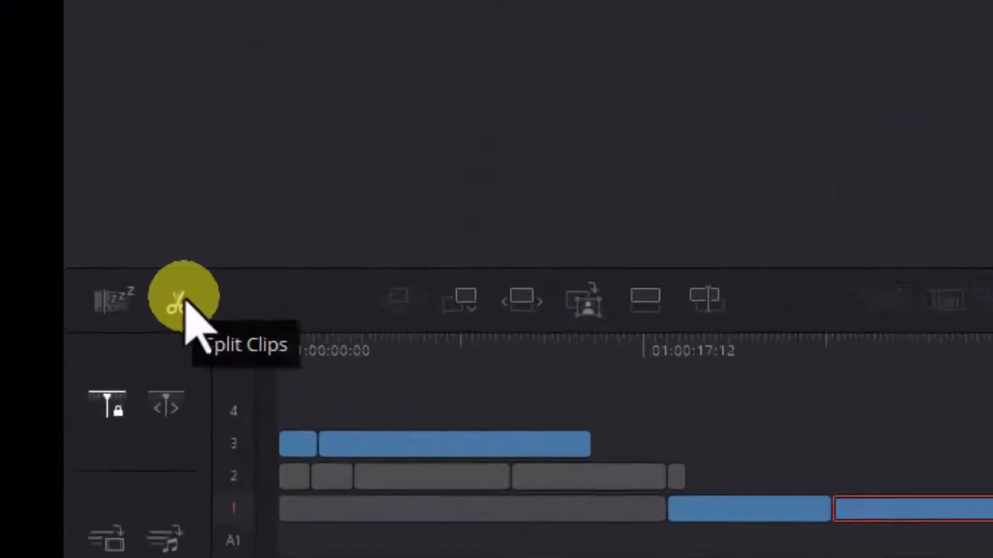
left_click(178, 302)
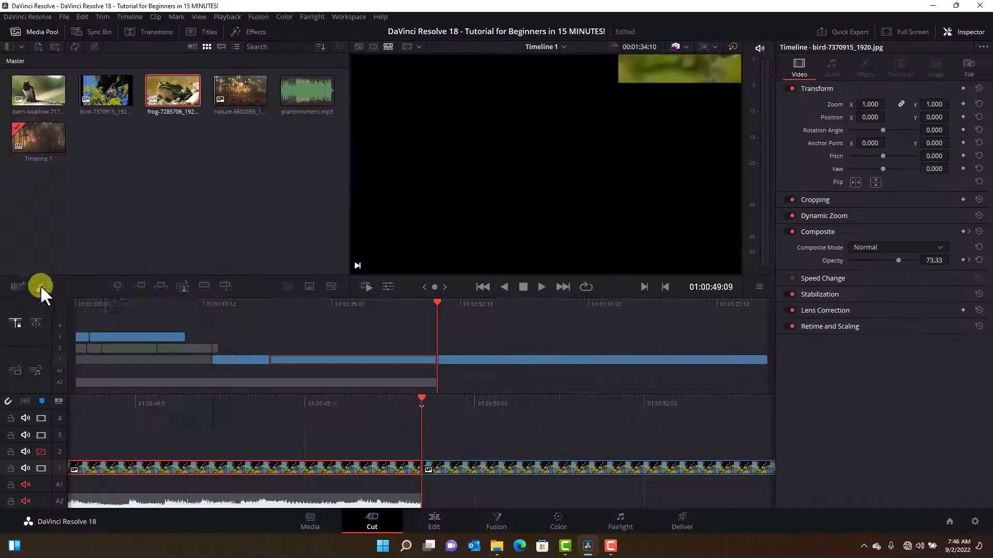
left_click(494, 305)
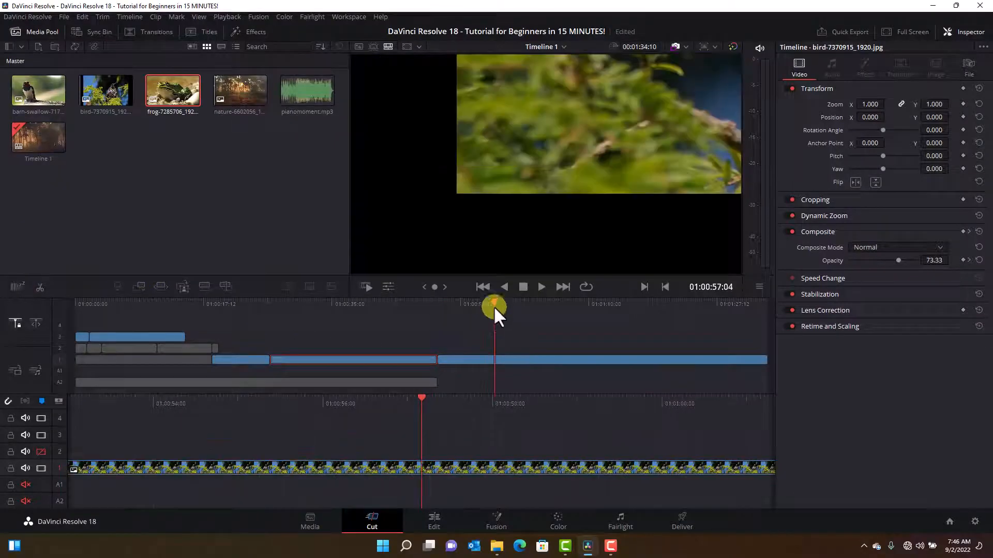
left_click(488, 359)
left_click_drag(306, 314, 342, 317)
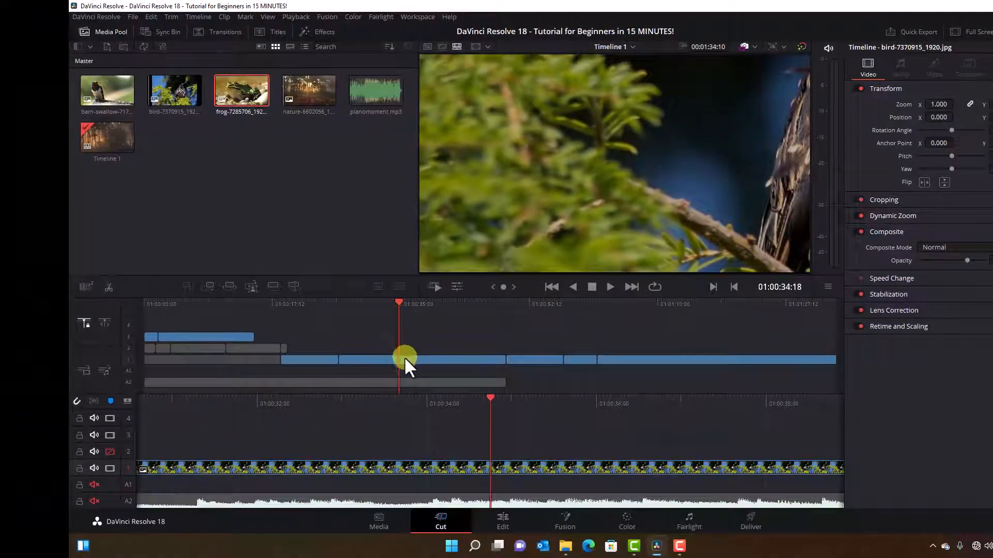
left_click(404, 358)
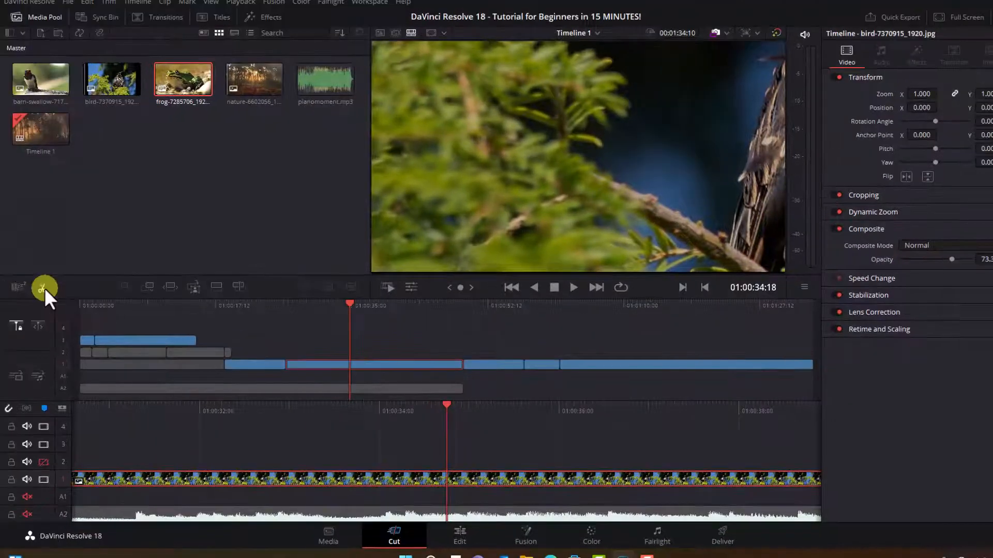
left_click(42, 288)
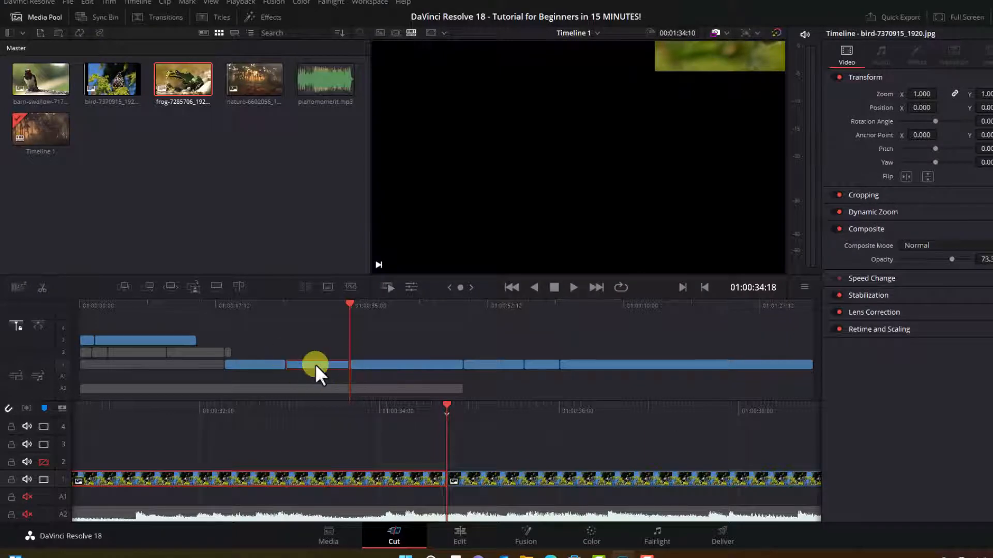
Step: Delete the split segment of the bird clip, then undo the deletion
key("BackSpace")
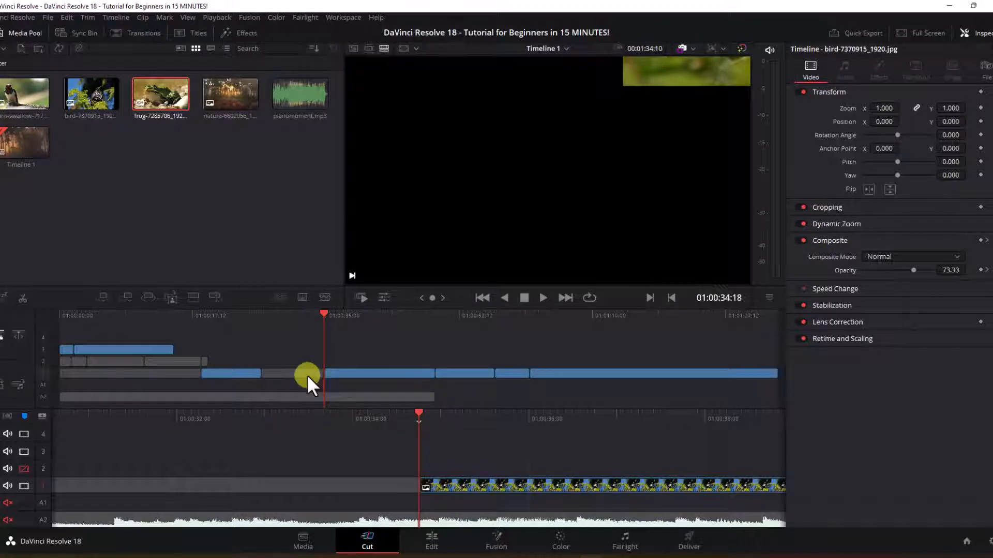
key("ctrl+z")
Step: Switch between the Edit and Cut pages with Timeline 1 open
key("shift+4")
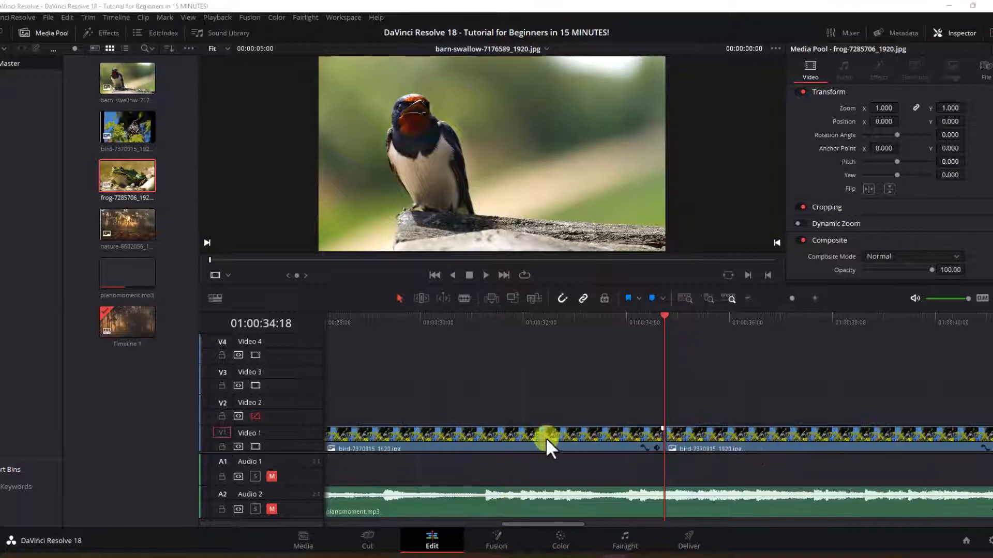
left_click_drag(659, 495, 658, 497)
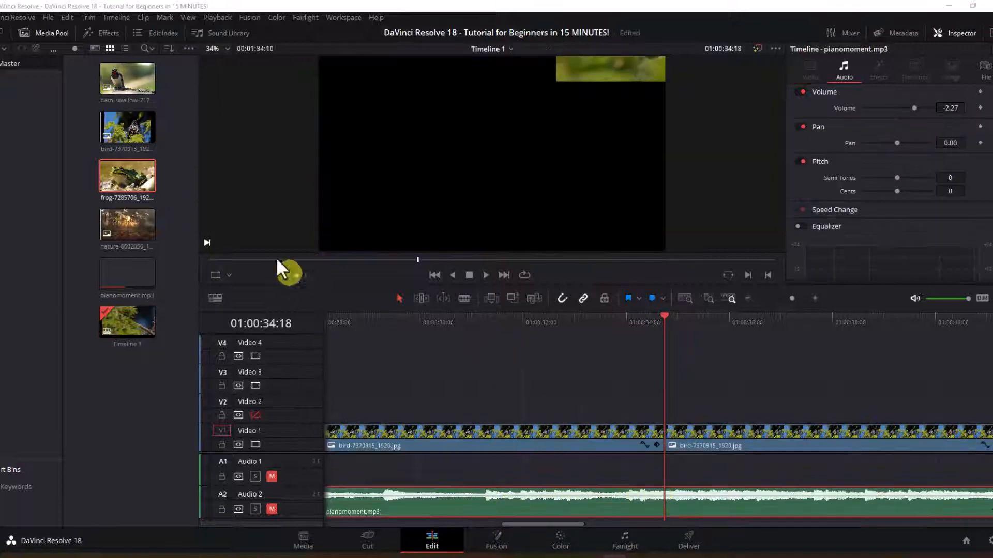
double_click(151, 102)
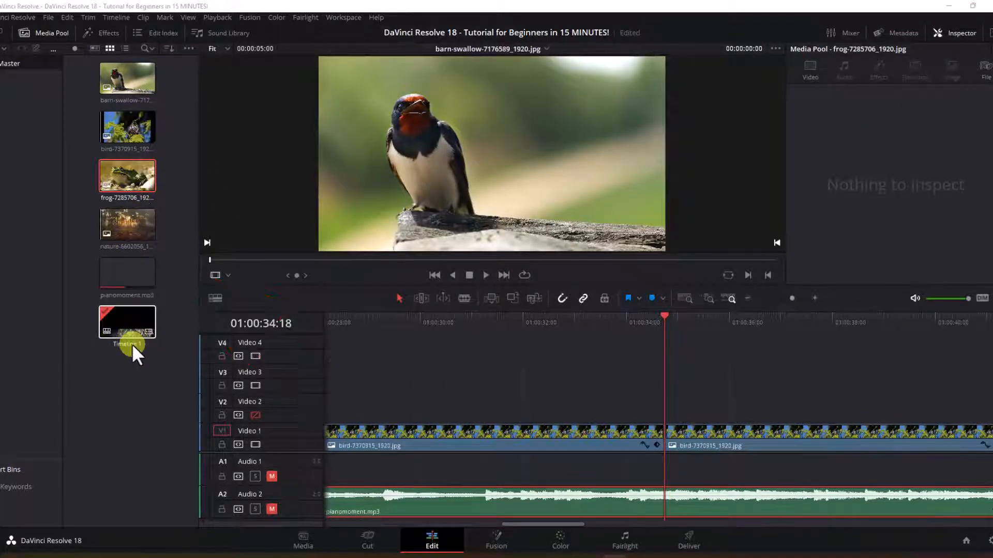
left_click(368, 541)
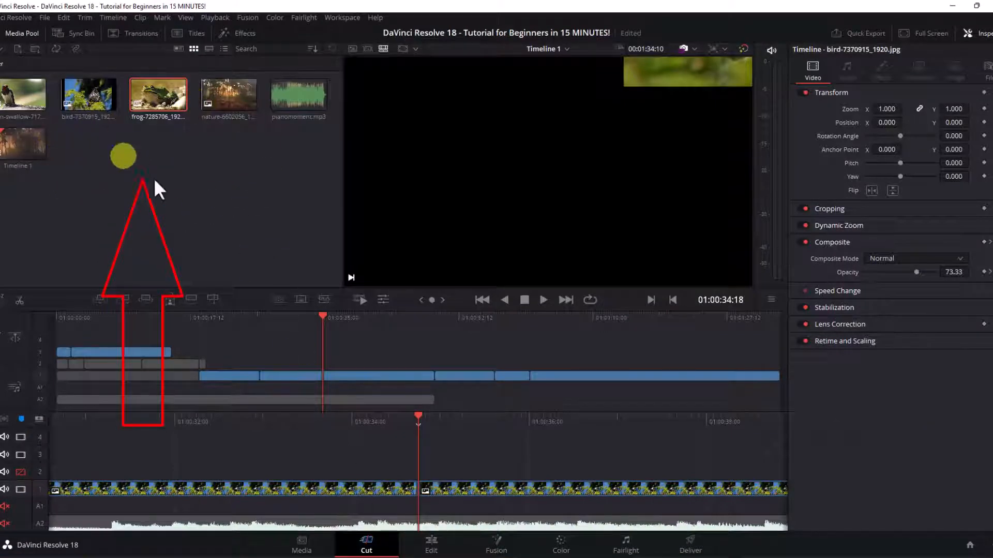
left_click(431, 541)
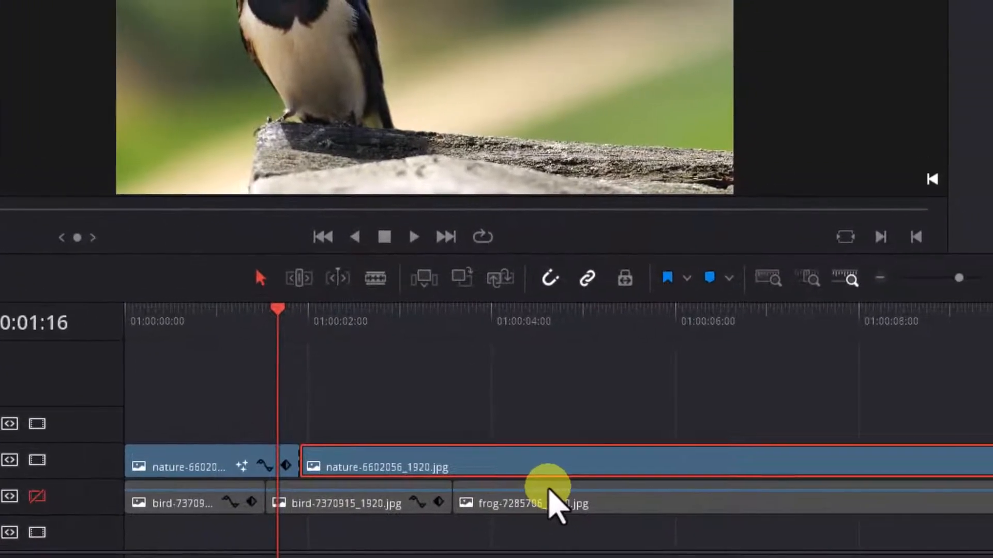
Step: Zoom into the Edit page timeline and select the nature and bird clips on video tracks 3 and 2
scroll(695, 475, "up", 2)
scroll(536, 478, "up", 1)
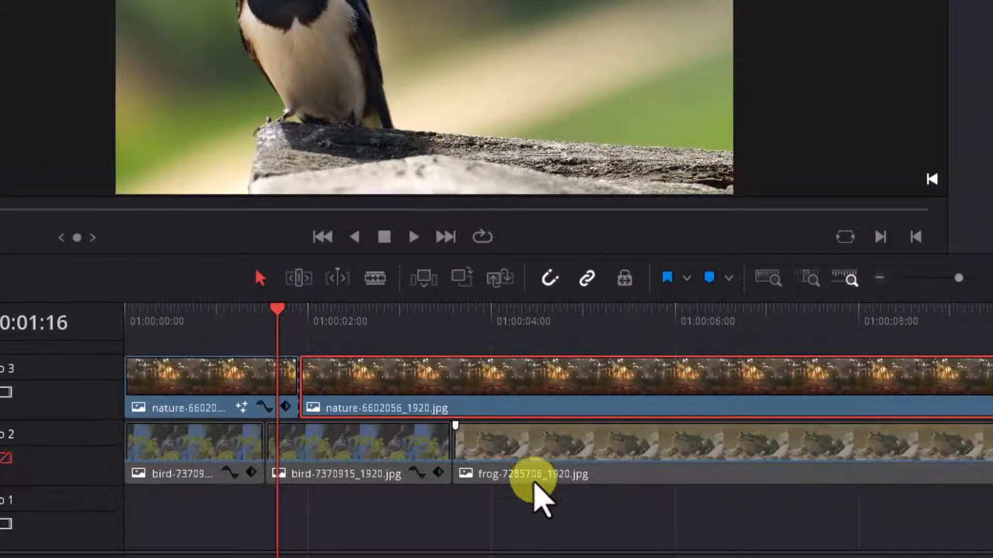
scroll(543, 469, "up", 1)
scroll(533, 478, "up", 2)
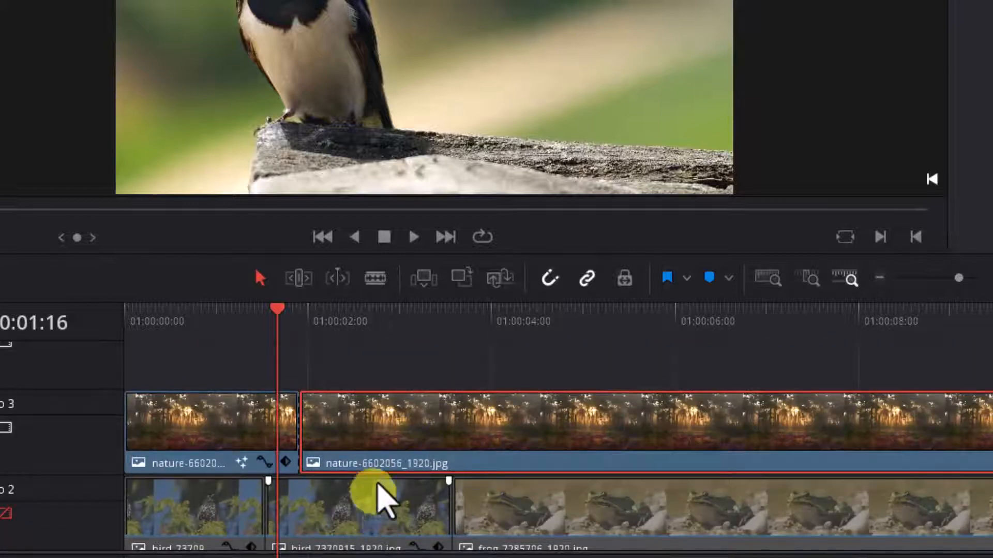
left_click(380, 430)
left_click(376, 519)
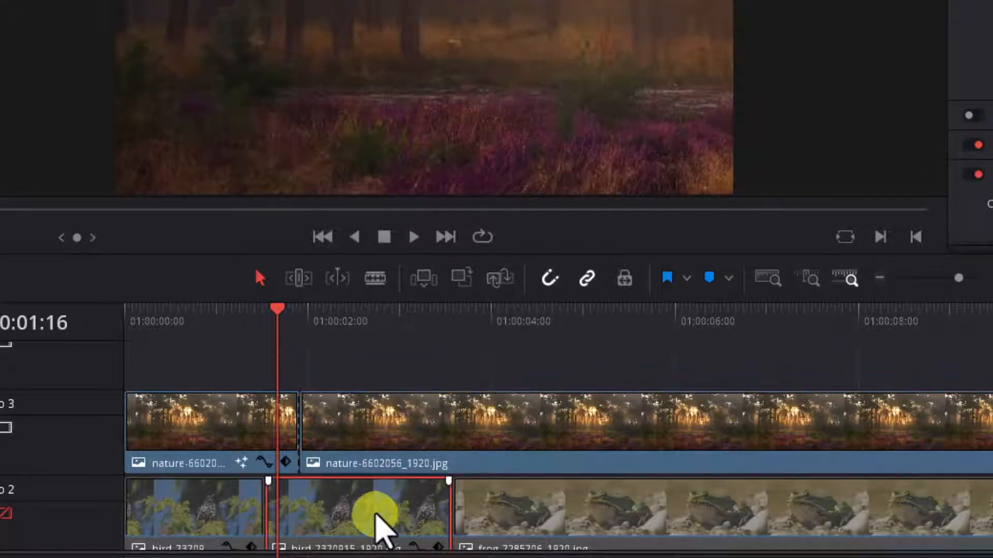
left_click(365, 458)
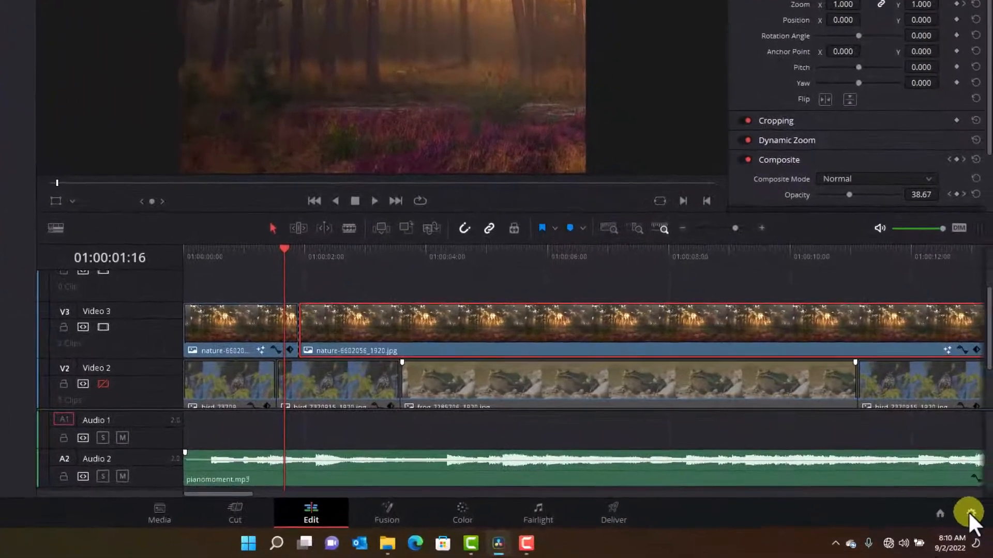
Step: Open Project Settings and review the Master Settings timeline resolution options without changing them
left_click(969, 512)
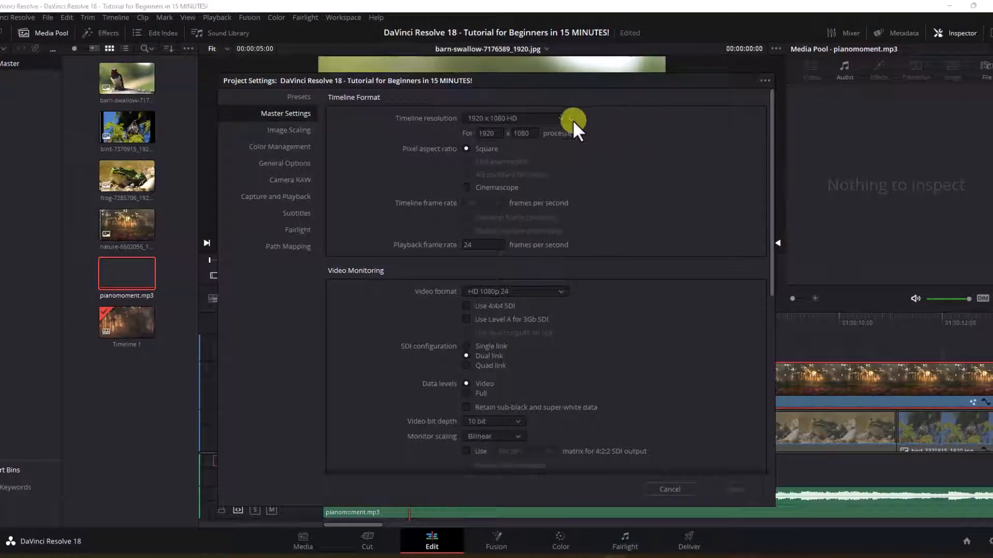
left_click(558, 117)
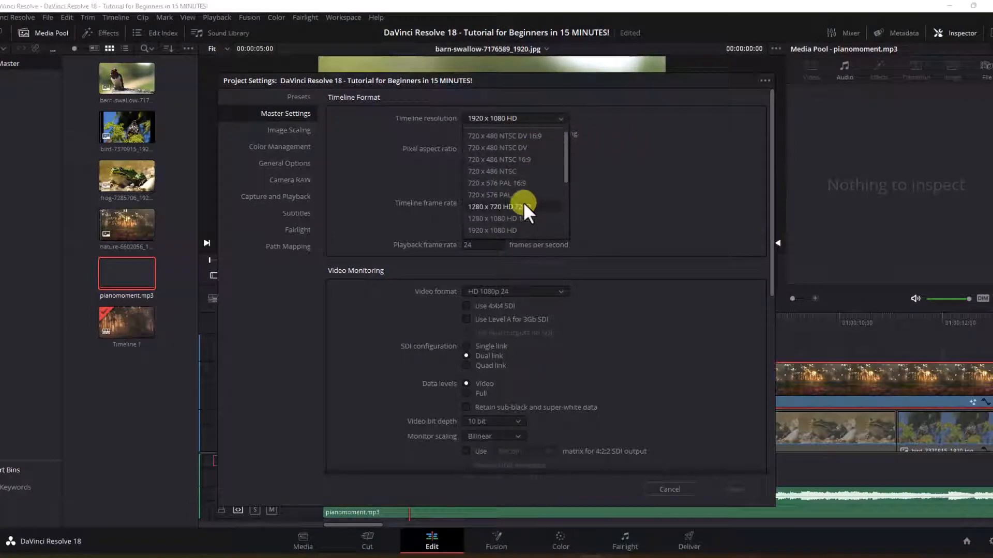
left_click(552, 119)
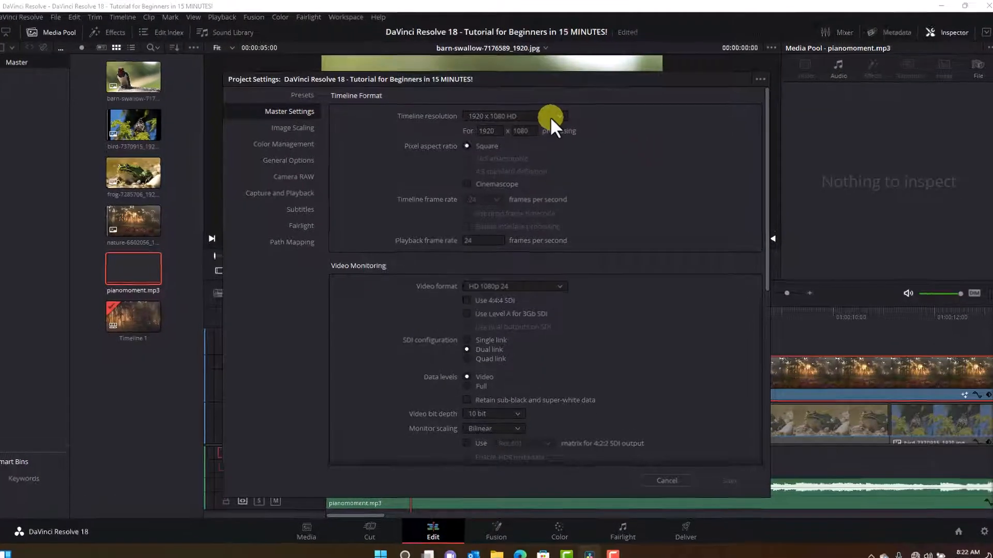
left_click(551, 115)
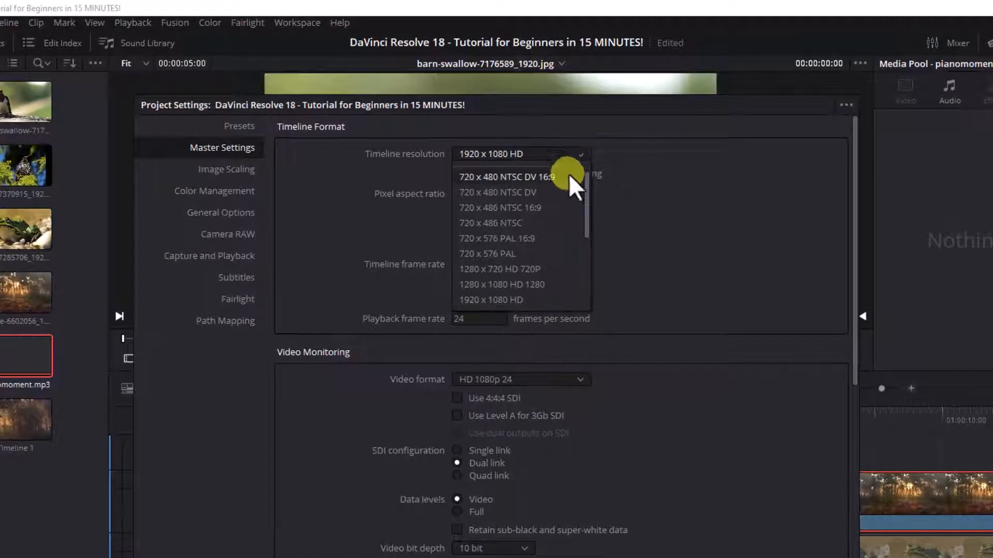
left_click(670, 184)
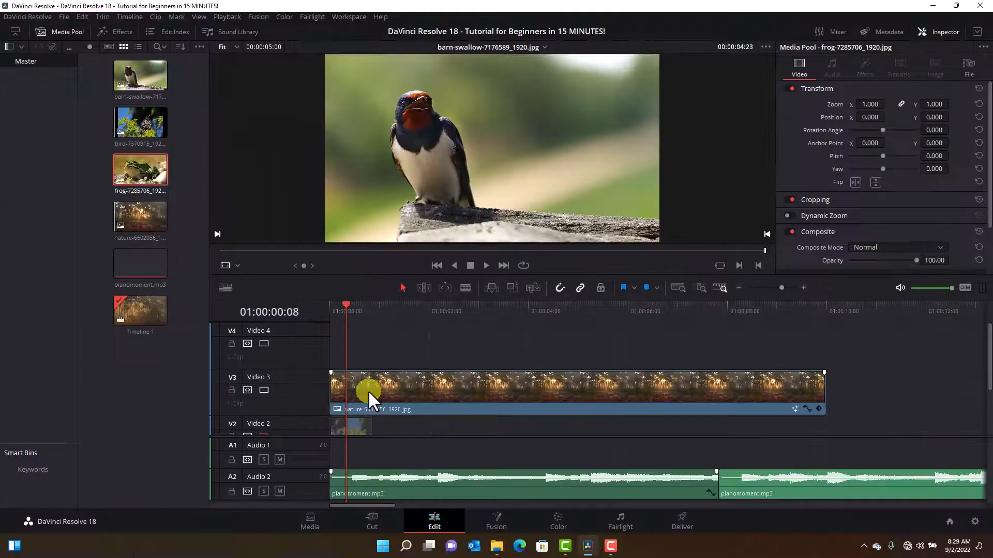
left_click(367, 390)
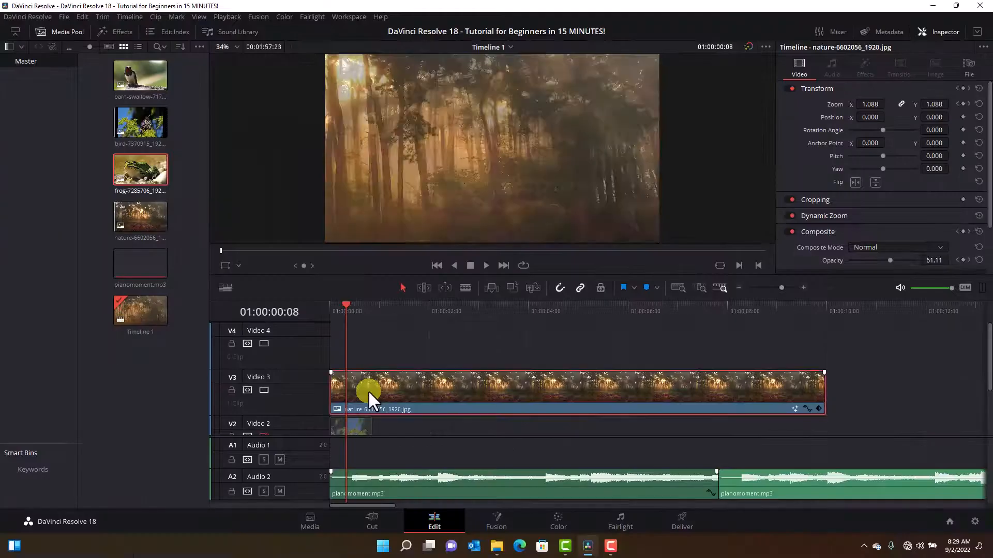
Step: Add the barn-swallow image from the media pool to video track 4 at the start of the timeline
left_click(137, 79)
left_click_drag(137, 80, 364, 332)
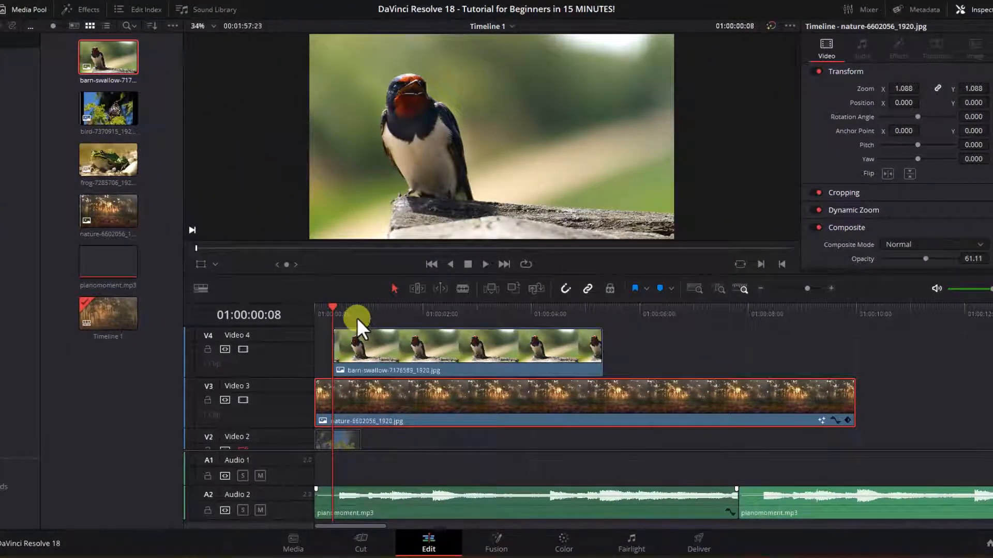
Step: Move the swallow clip onto track 3 over the nature clip, return it to track 4, and undo the overwrite
left_click(387, 345)
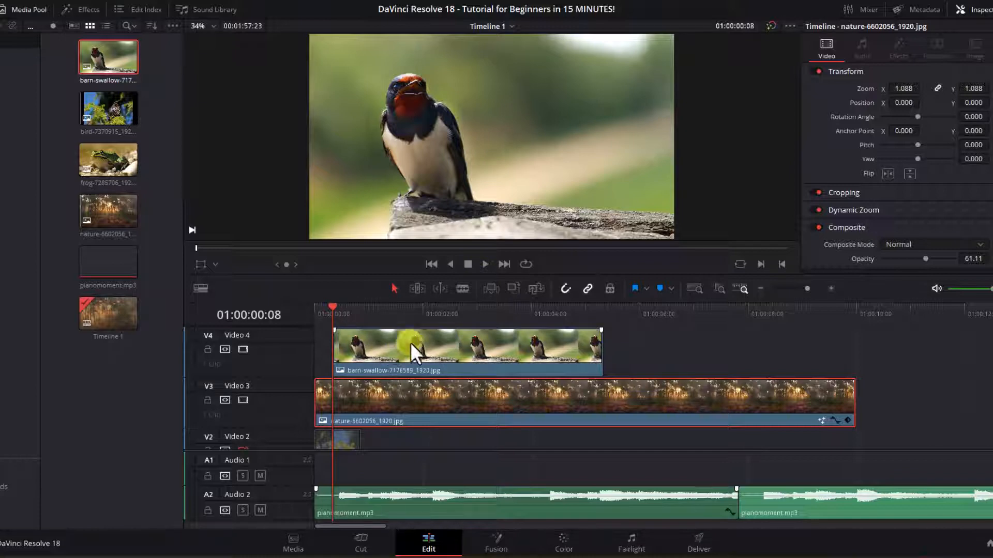
left_click_drag(411, 344, 476, 374)
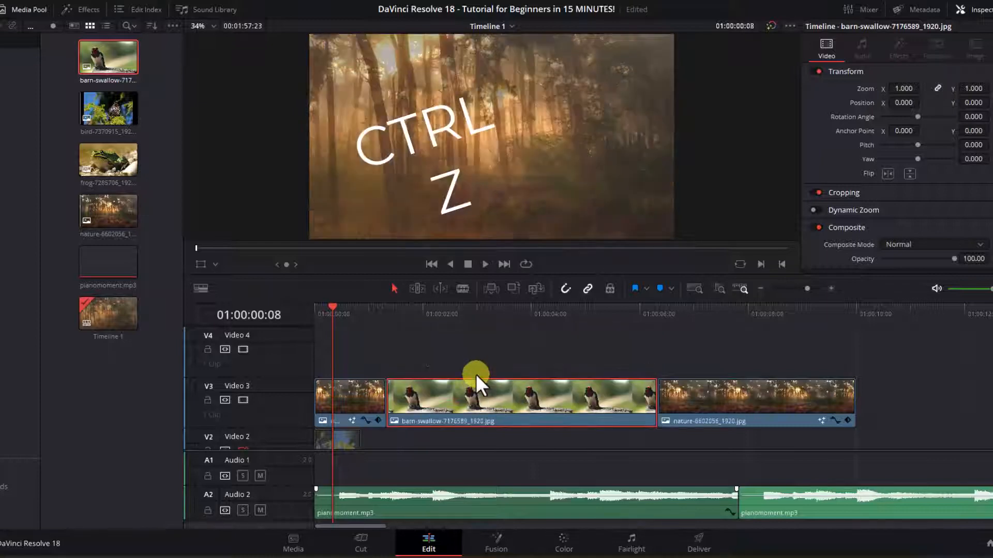
left_click_drag(506, 404, 504, 368)
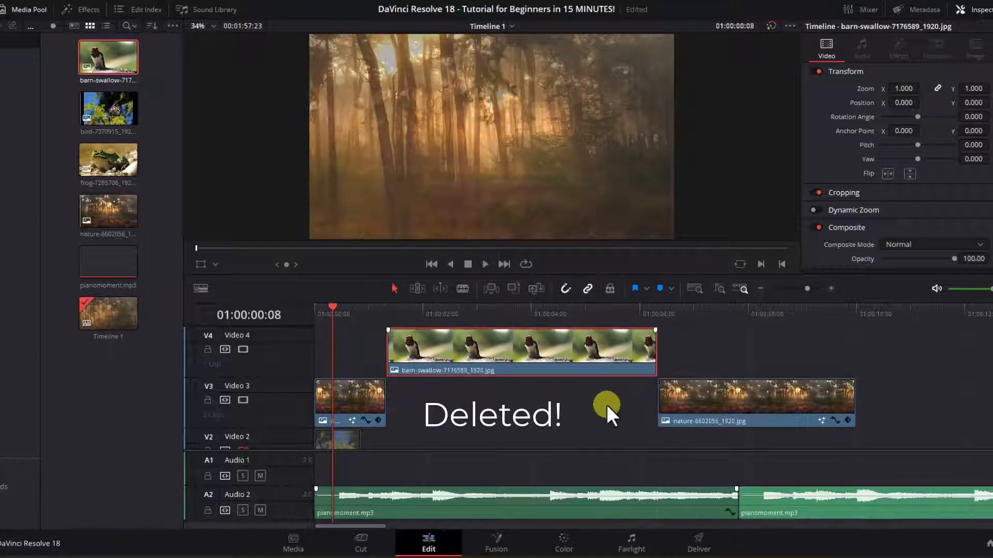
key("ctrl+z")
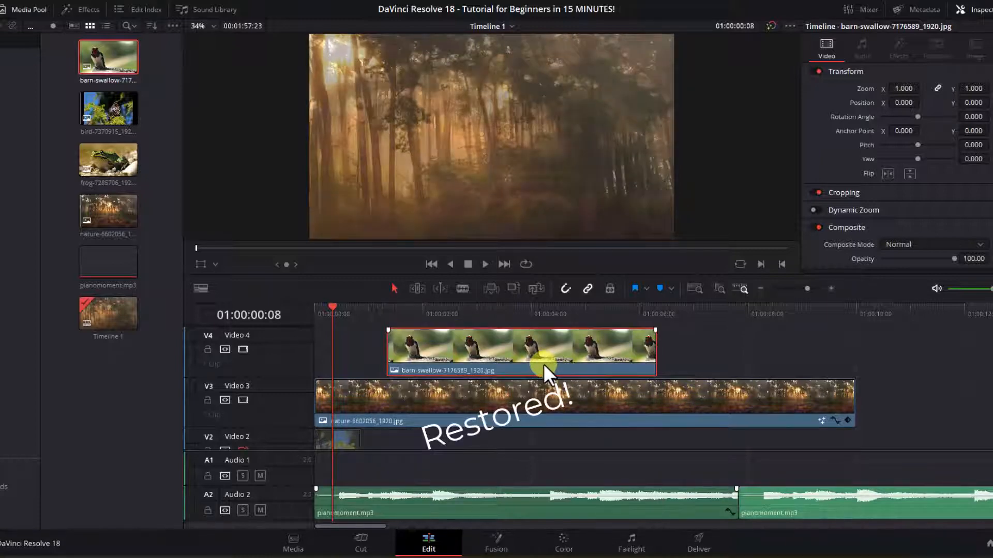
Step: Add copies of the swallow clip along video track 4, then delete the two extra copies
left_click_drag(544, 364, 985, 371)
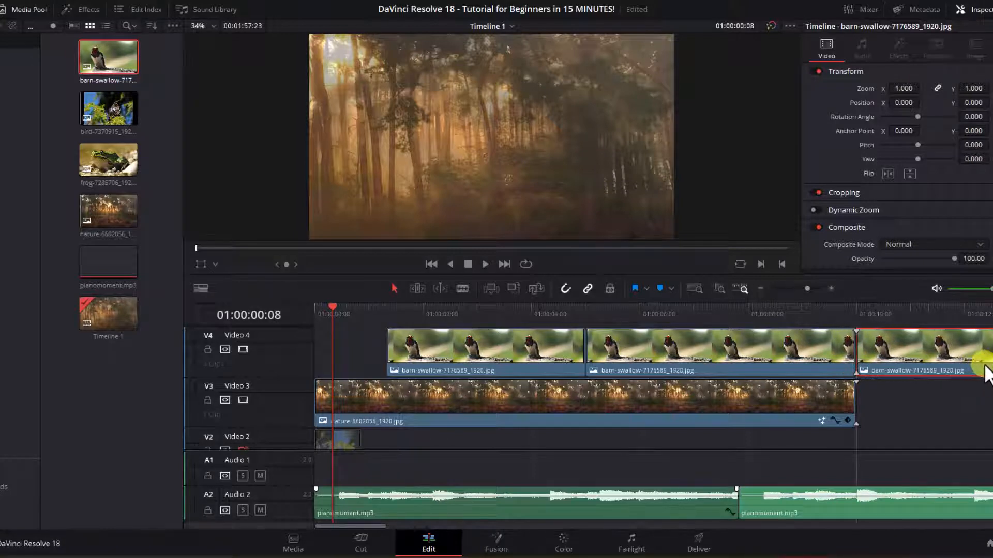
key("BackSpace")
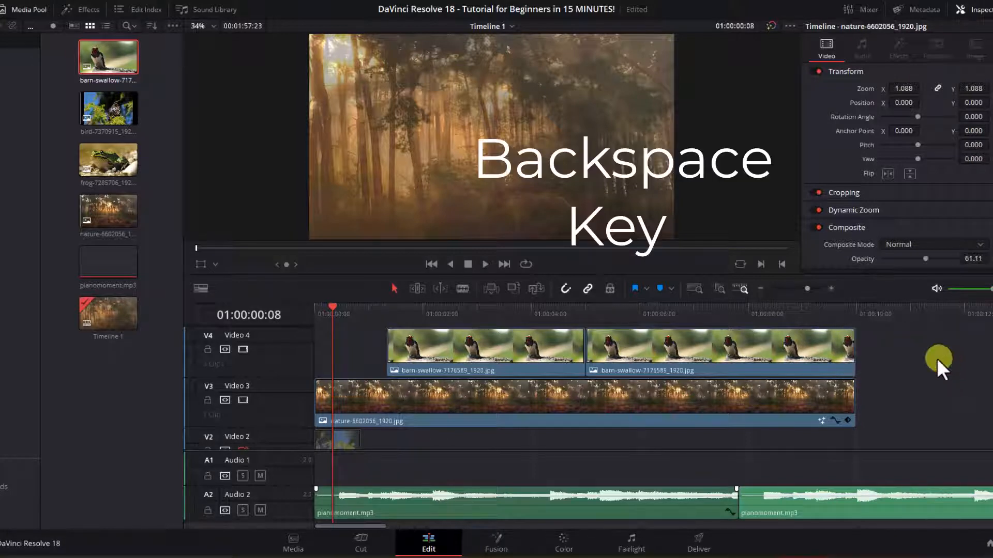
left_click(797, 358)
key("BackSpace")
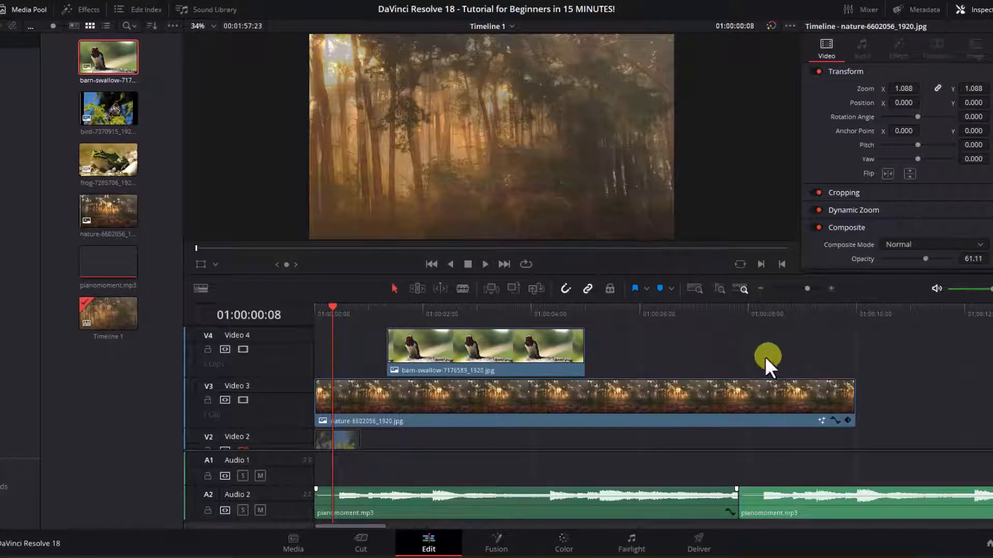
Step: Delete the remaining barn-swallow clip from video track 4
left_click(538, 355)
key("BackSpace")
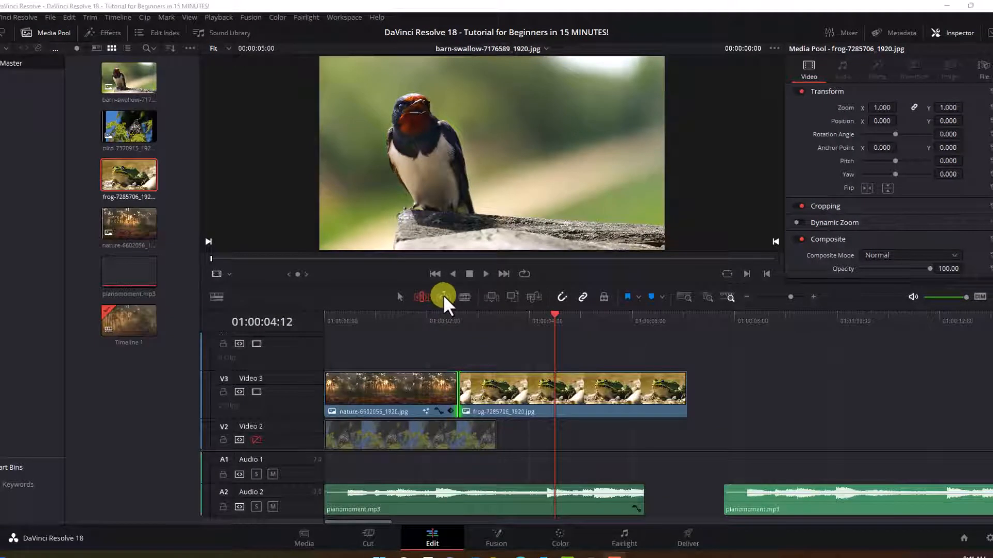
Step: Use trim edit mode to shorten the frog clip and adjust the edit point between the nature and frog clips on track 3
left_click(444, 295)
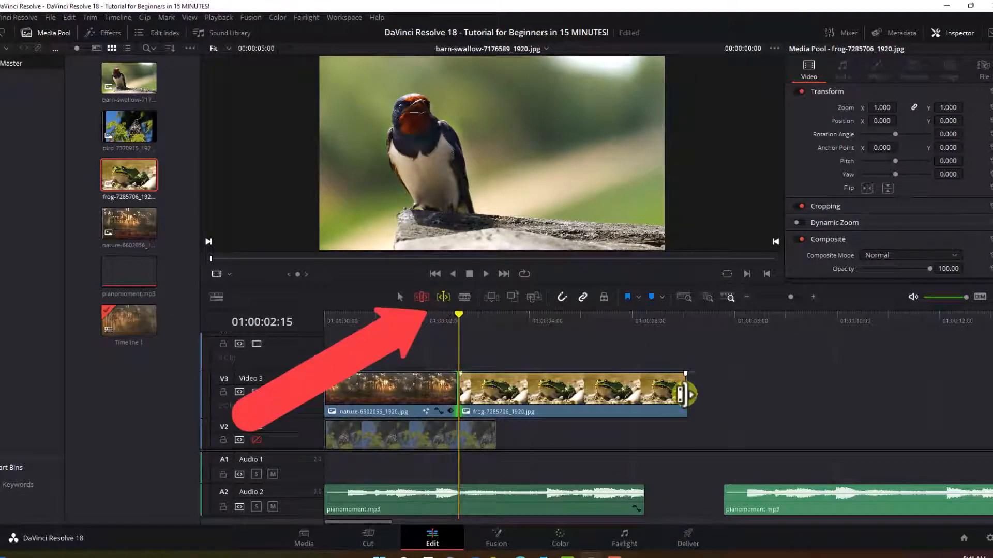
mouse_move(682, 395)
left_mouse_down()
mouse_move(892, 396)
mouse_move(580, 406)
mouse_move(675, 409)
left_mouse_up()
left_click(423, 296)
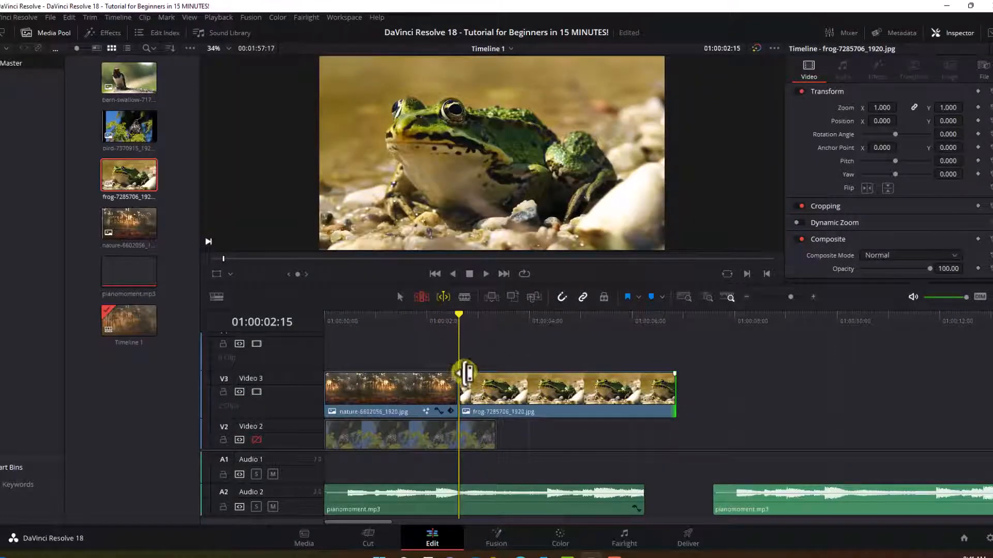
left_click_drag(462, 385, 423, 402)
left_click_drag(403, 325, 459, 326)
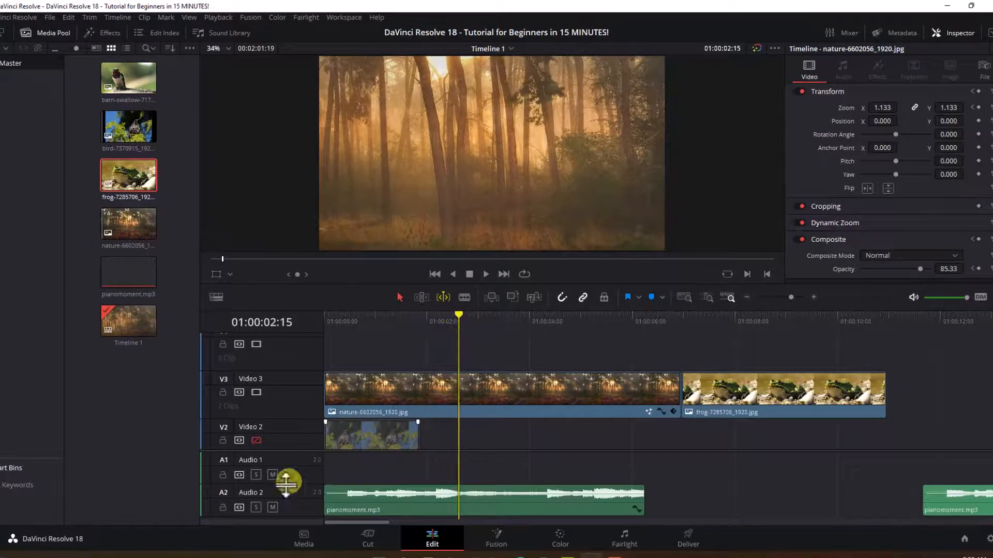
Step: Cut the nature clip on track 3 at four points with the Blade tool
left_click(464, 298)
left_click(381, 387)
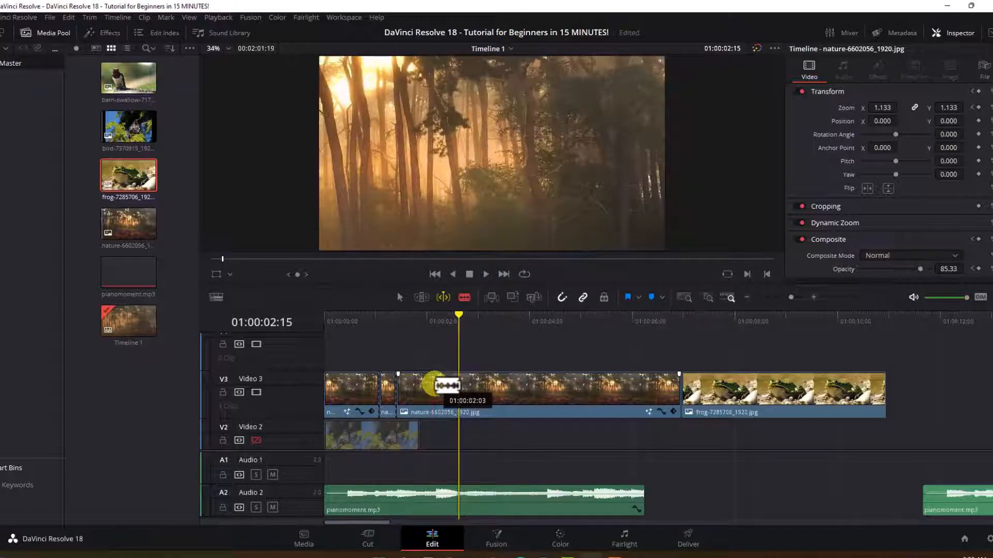
left_click(432, 385)
left_click(482, 387)
left_click(543, 390)
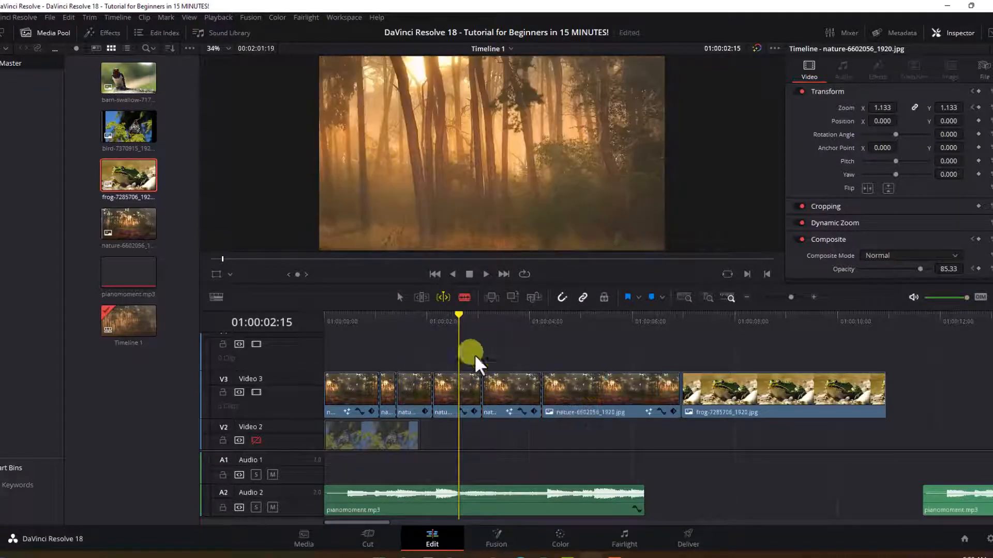
Step: Delete two short nature segments on track 3 and trim the edges of the remaining segments
left_click(401, 299)
left_click(391, 391)
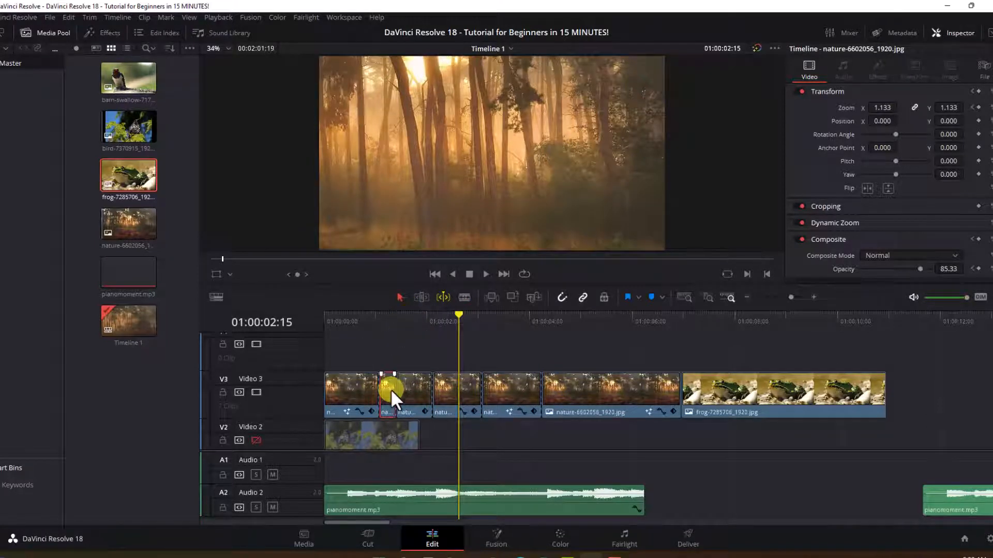
key("Delete")
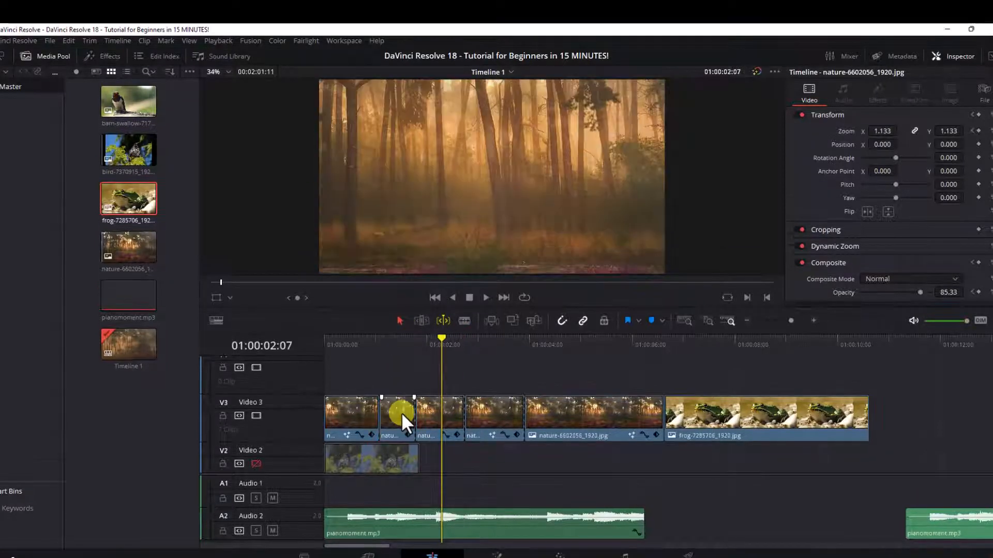
left_click(402, 393)
key("Delete")
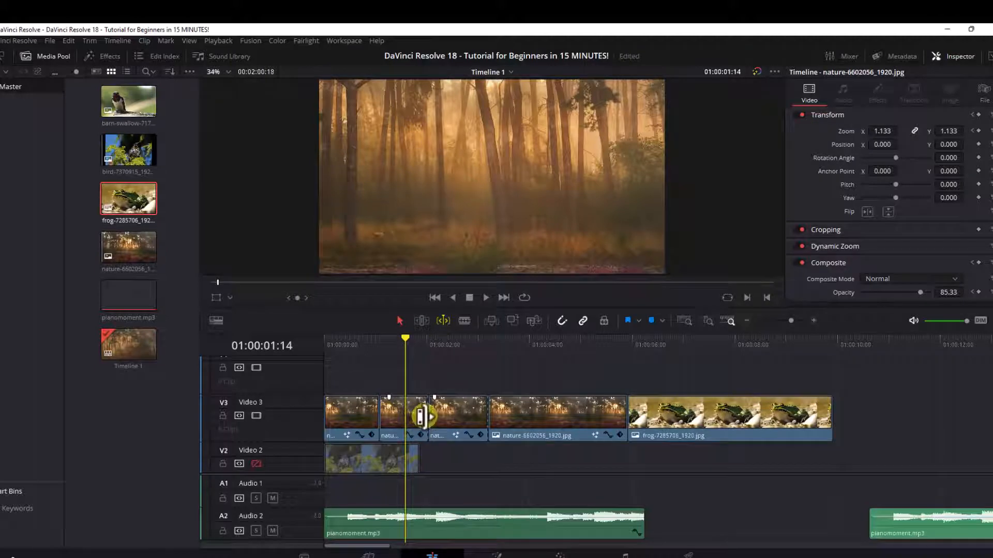
left_click_drag(421, 417, 487, 419)
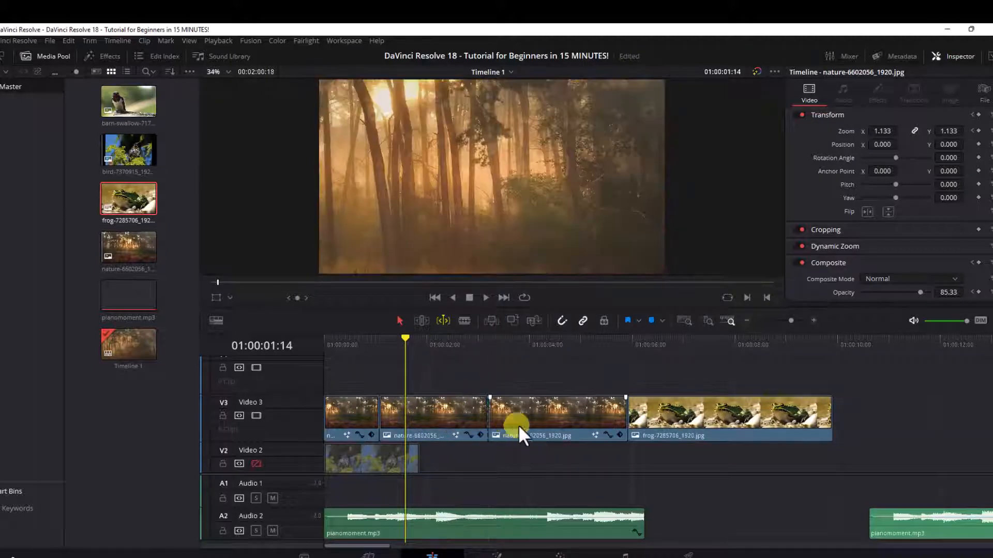
left_click_drag(628, 414, 543, 414)
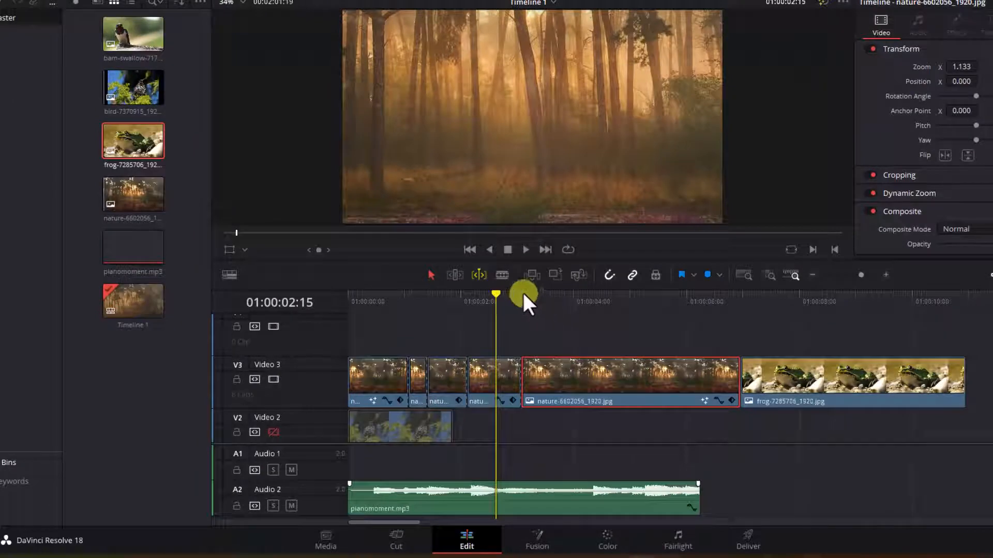
Step: Cut the longest nature segment on track 3 at three more points with the Blade tool
left_click(502, 275)
left_click(559, 381)
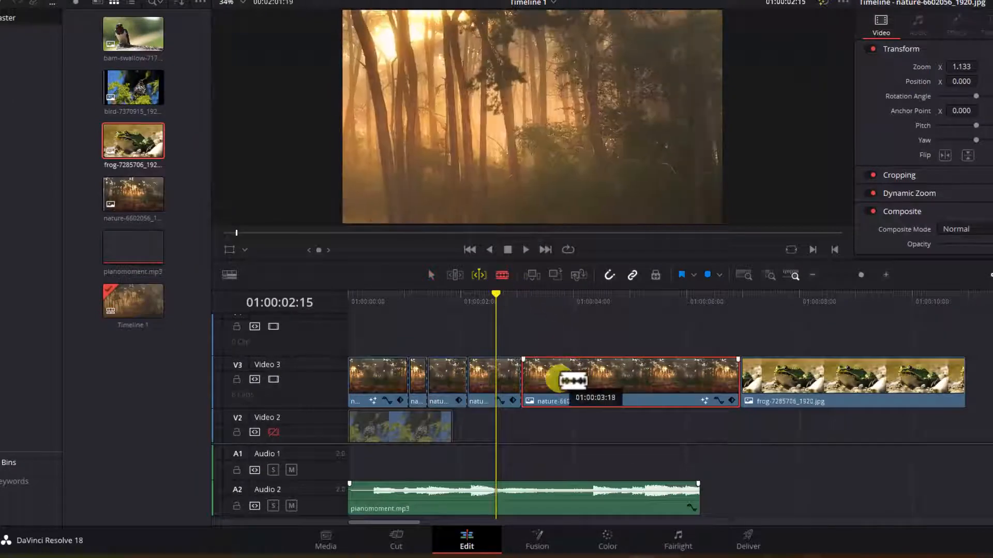
left_click(618, 385)
left_click(671, 388)
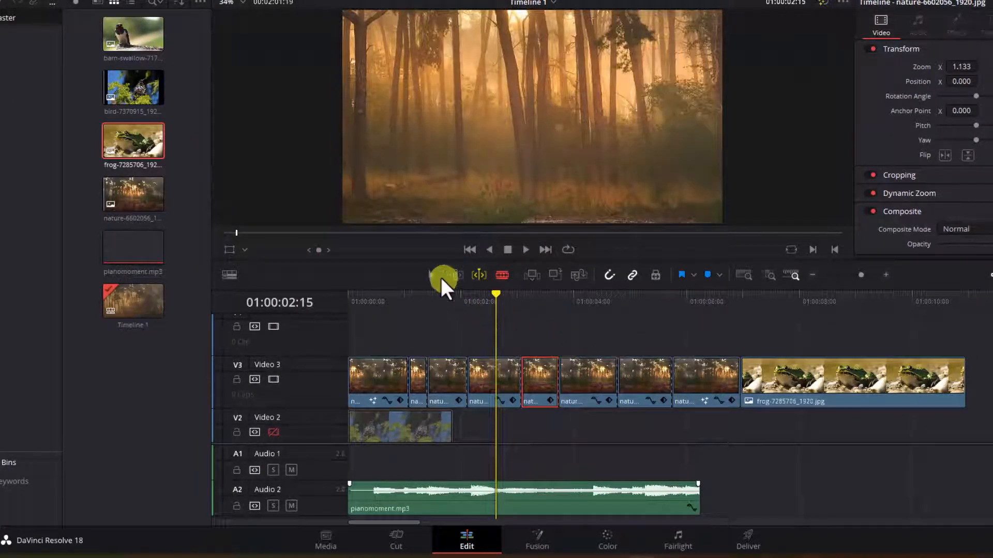
Step: Move one nature segment along track 3 and delete two of the segments
left_click(430, 275)
left_click_drag(527, 393, 576, 394)
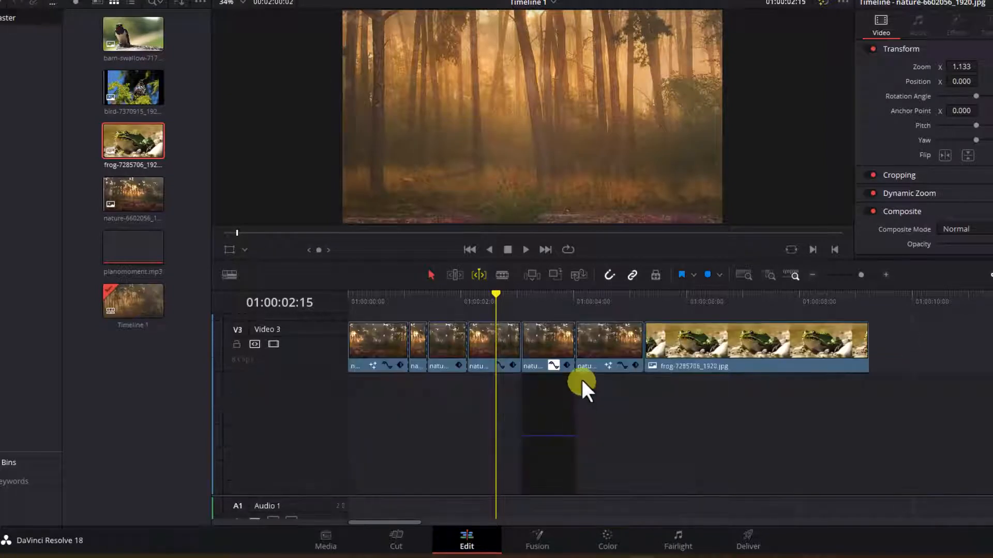
left_click(600, 348)
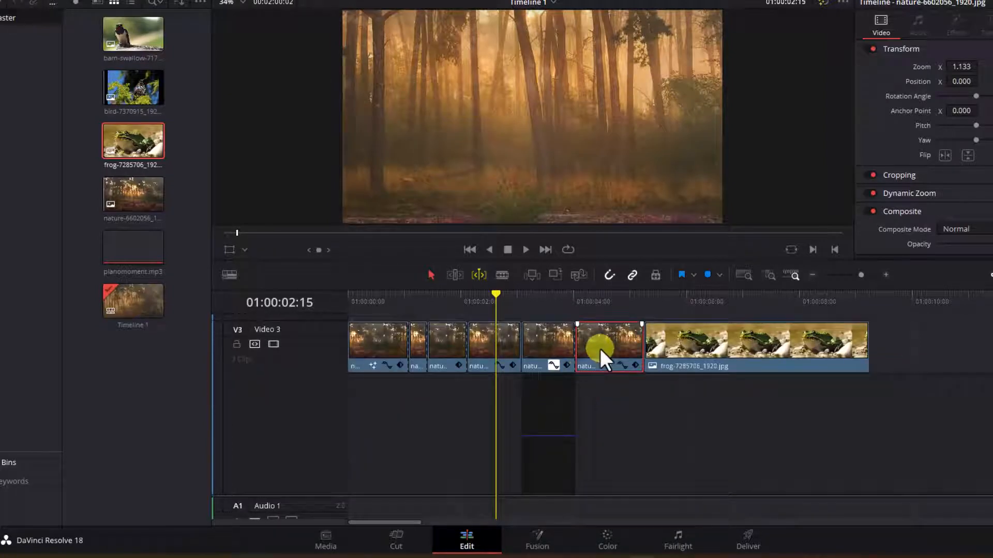
key("Delete")
left_click(544, 356)
key("Delete")
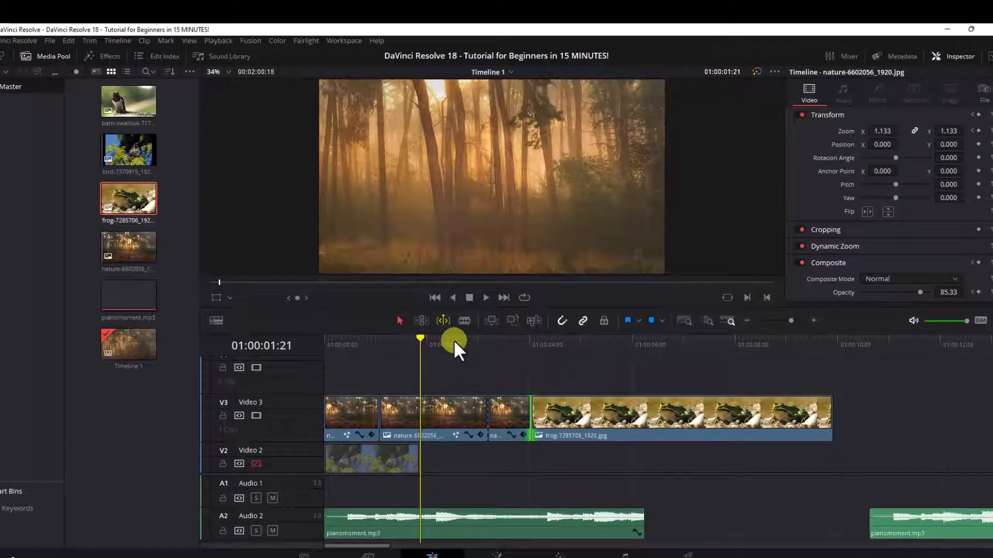
Step: Undo the last five timeline edits
key("ctrl+z")
key("ctrl+z")
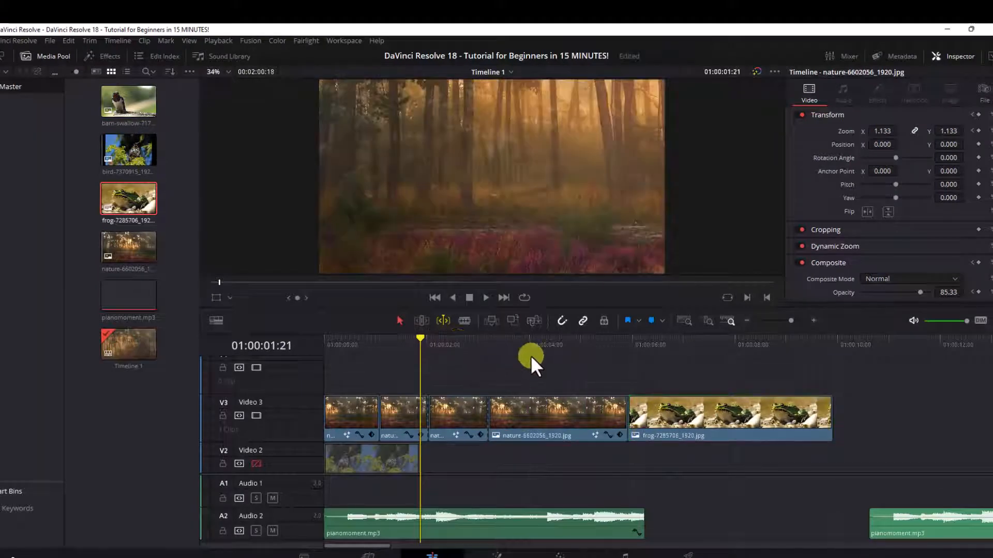
key("ctrl+z")
key("ctrl+z")
key("ctrl+z")
key("ctrl+z")
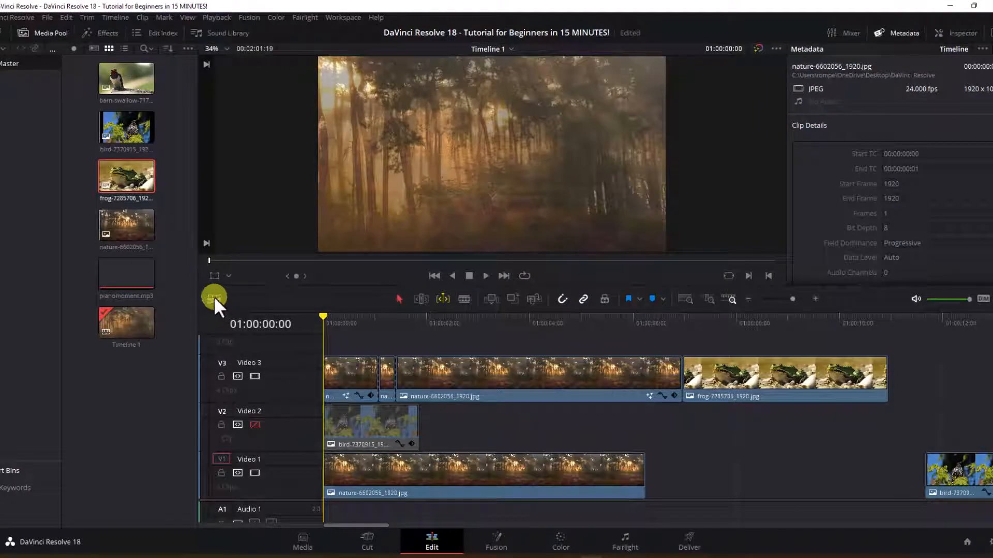
Step: Compare the timeline's video view options, ending on the filmstrip view
left_click(213, 297)
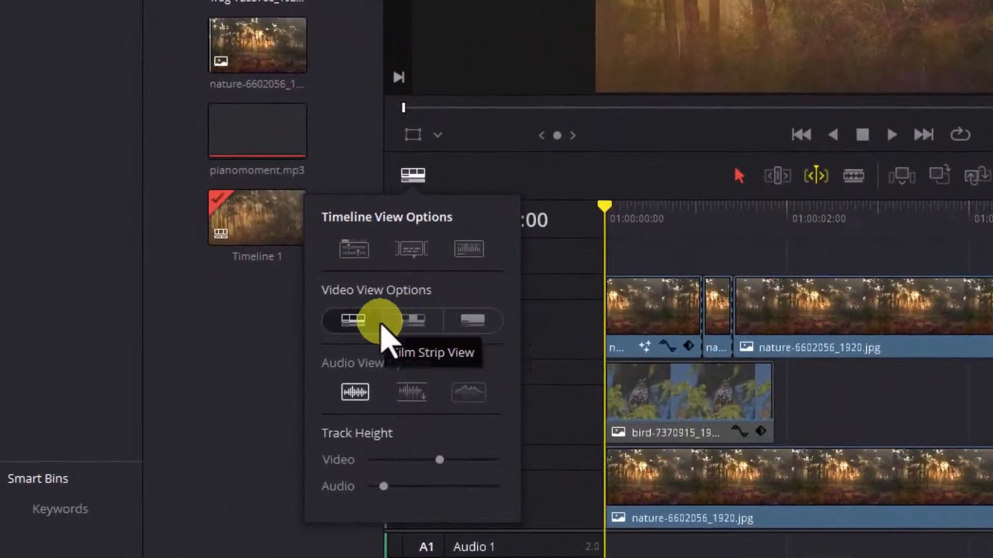
left_click(460, 320)
left_click(414, 321)
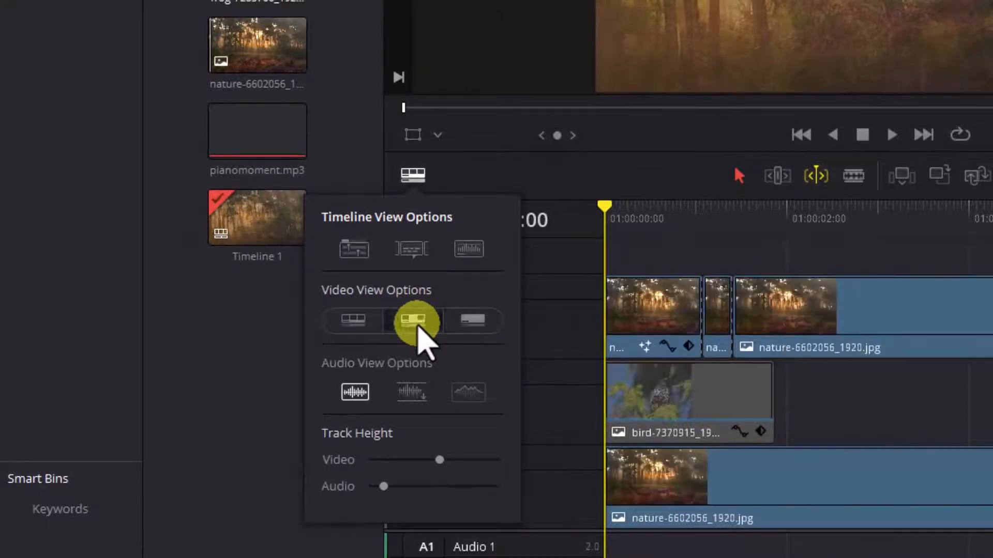
left_click(361, 325)
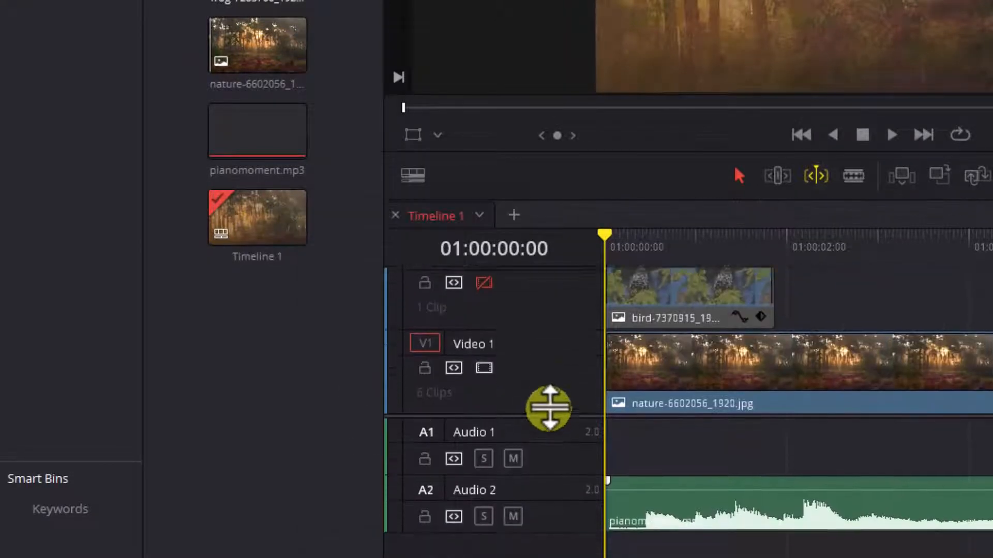
Step: Reduce video track 1's height and switch the audio view to the second waveform option
left_click_drag(550, 408, 554, 366)
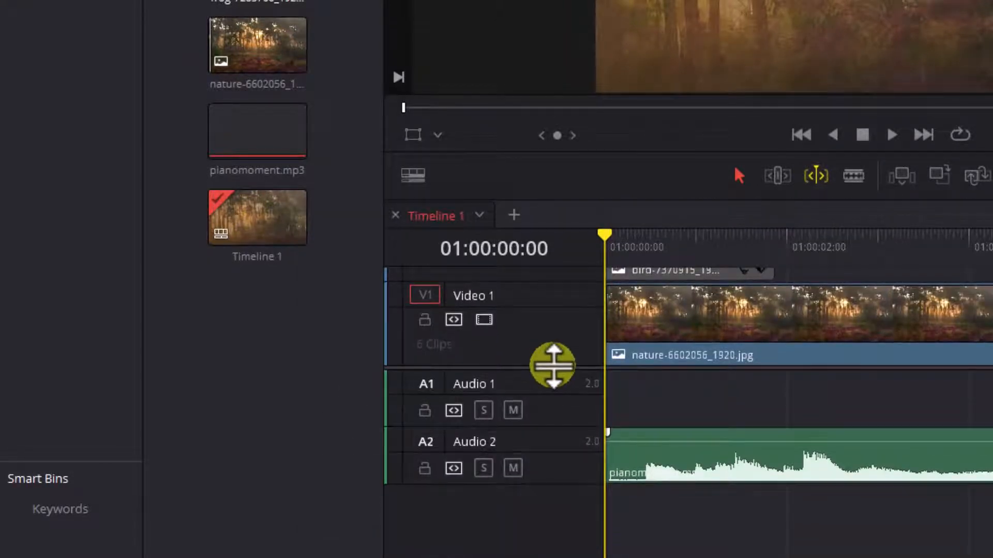
left_click(413, 174)
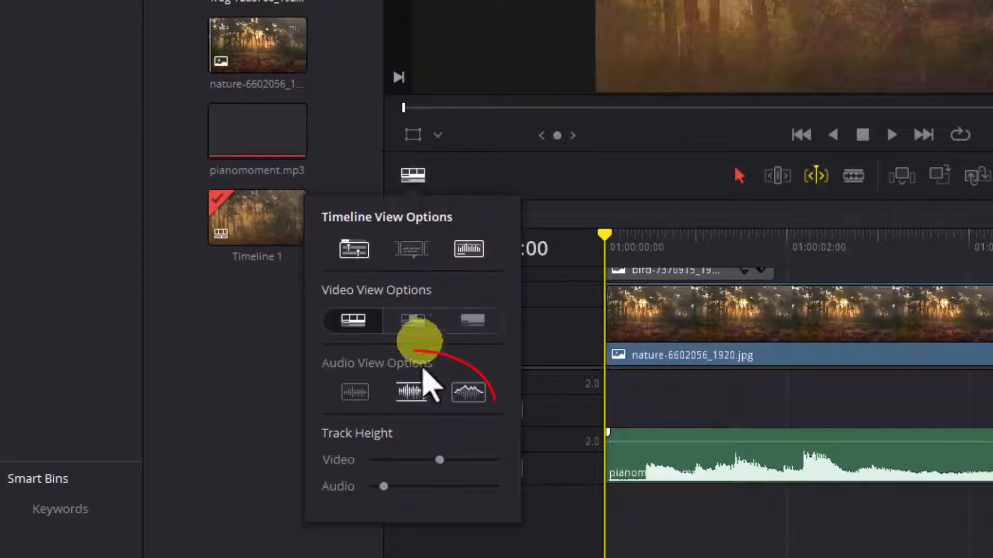
left_click(412, 394)
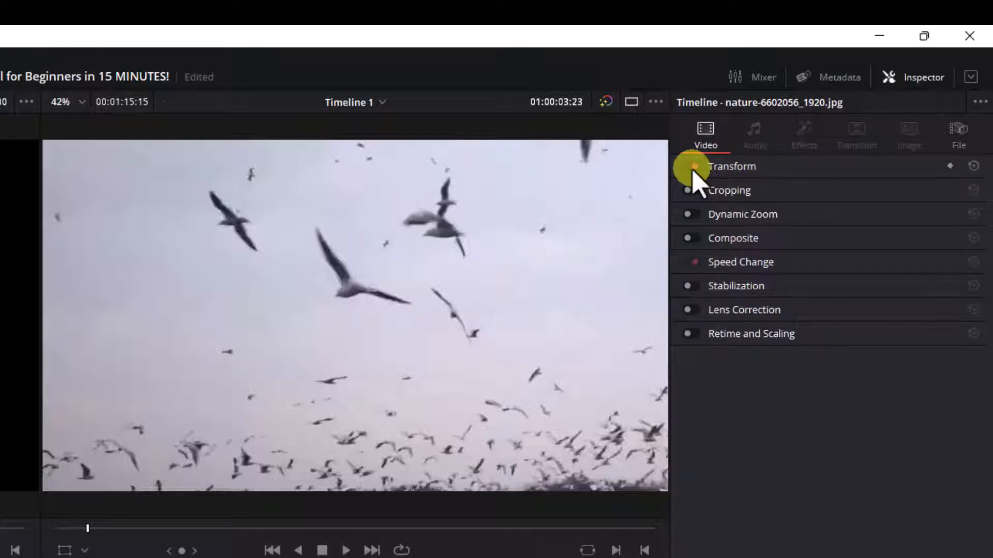
Step: Expand the Transform section and enable and expand Cropping in the Inspector
left_click(832, 169)
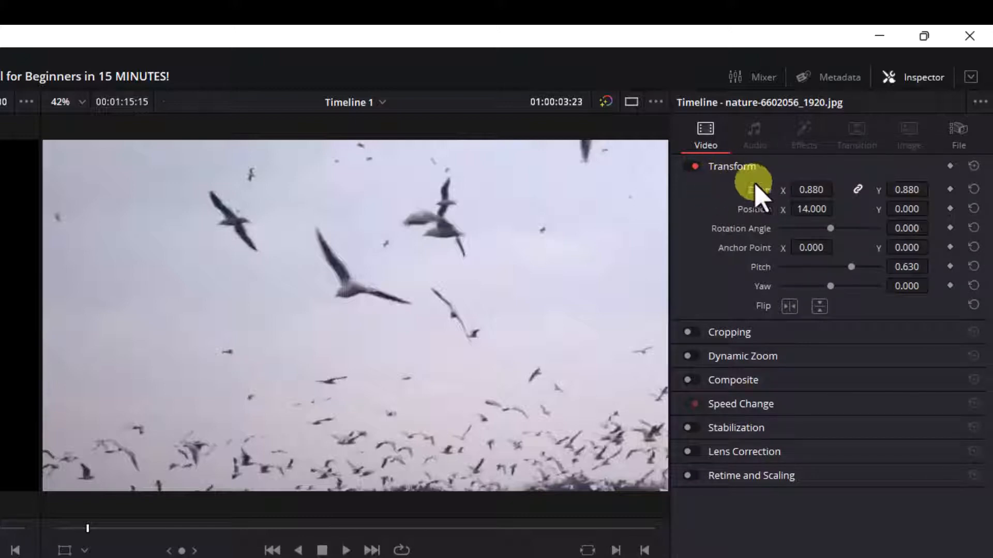
left_click(688, 332)
left_click(790, 333)
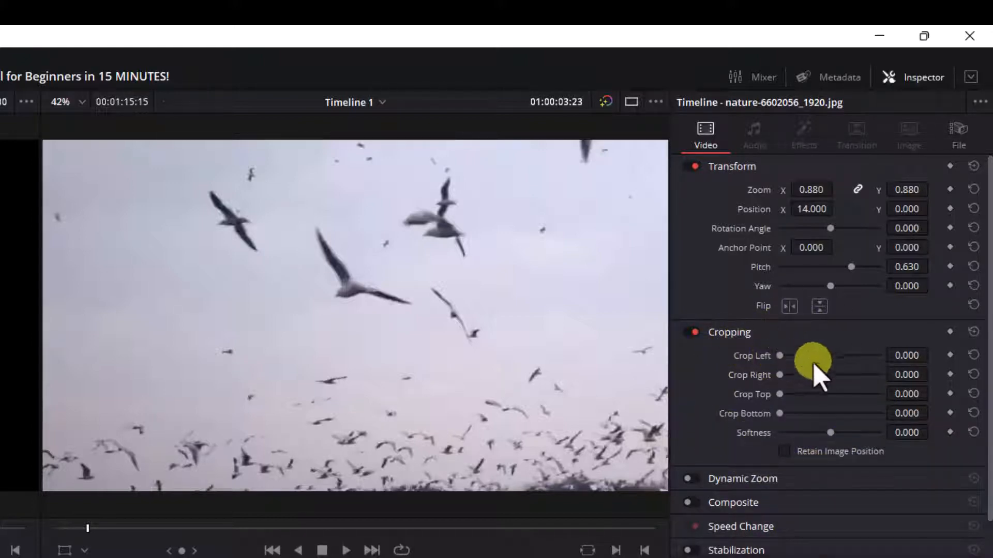
scroll(822, 385, "down", 2)
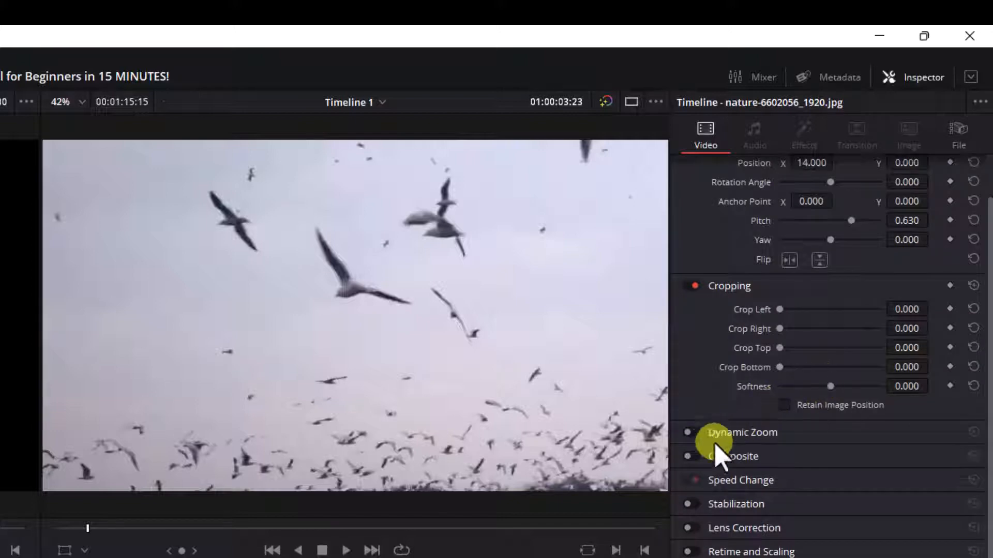
Step: Enable Dynamic Zoom, Stabilization, Lens Correction, and Retime and Scaling, opening the Dynamic Zoom ease options
left_click(695, 439)
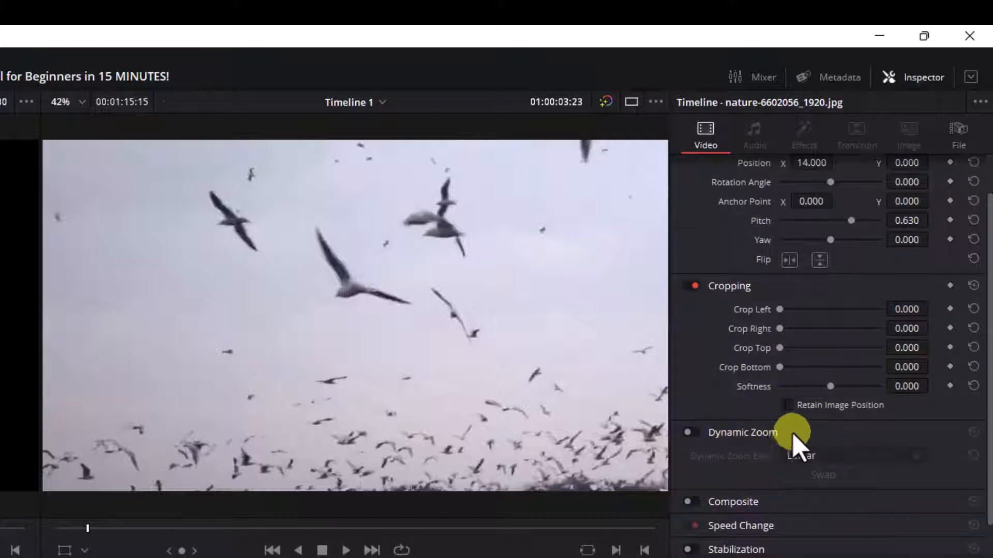
left_click(799, 454)
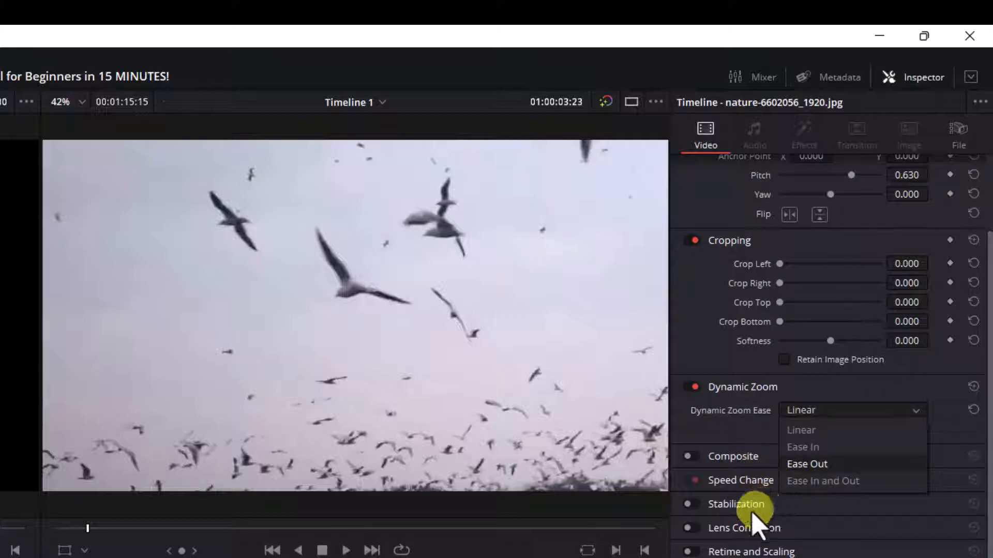
left_click(693, 506)
left_click(692, 529)
left_click(689, 552)
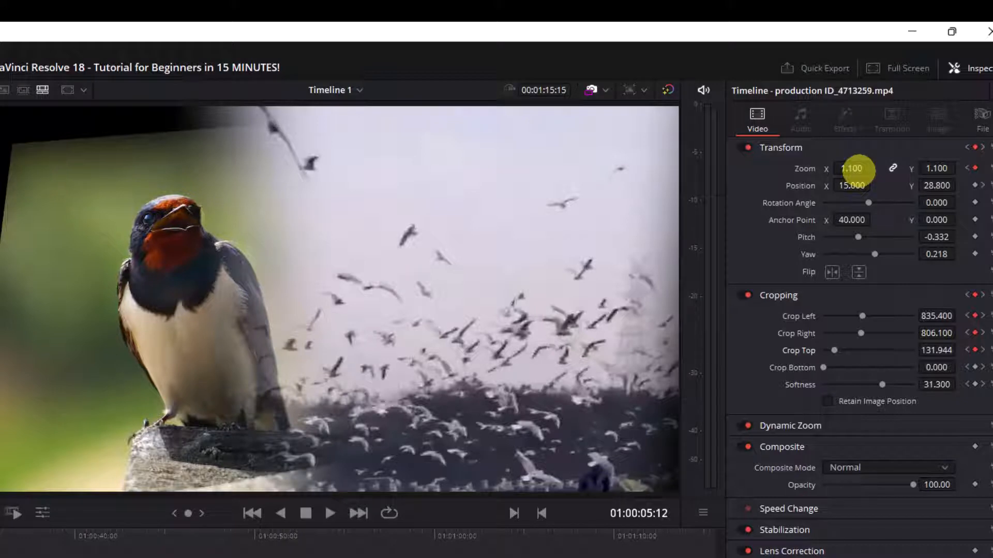
Step: Scrub the seagull clip's zoom to 1.590, X position to 97, and pitch to 0.607
left_click_drag(857, 170, 893, 170)
left_click_drag(846, 186, 908, 185)
left_click_drag(846, 235, 867, 253)
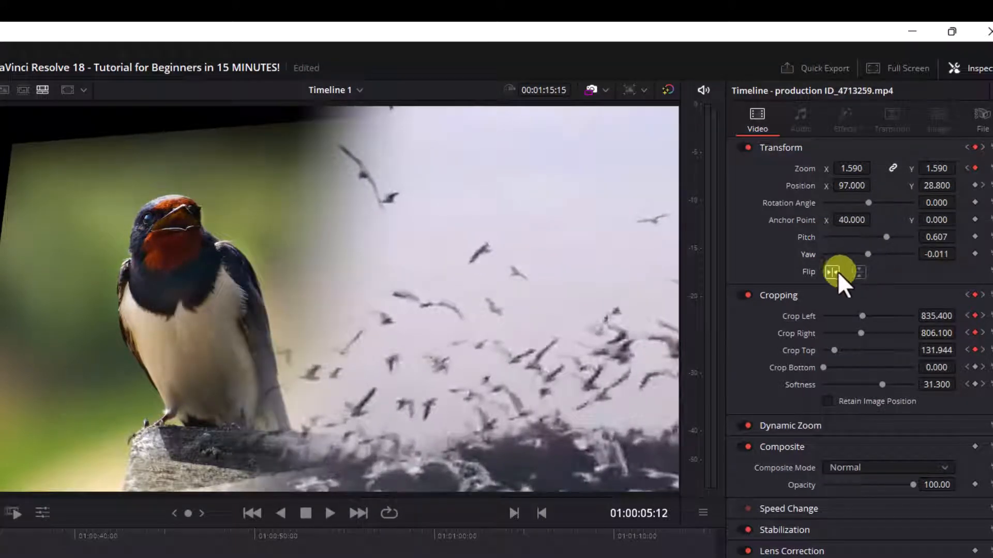
Step: Flip the clip vertically and back, then reduce its crop and softness by scrubbing the cropping sliders
left_click(858, 270)
left_click(859, 270)
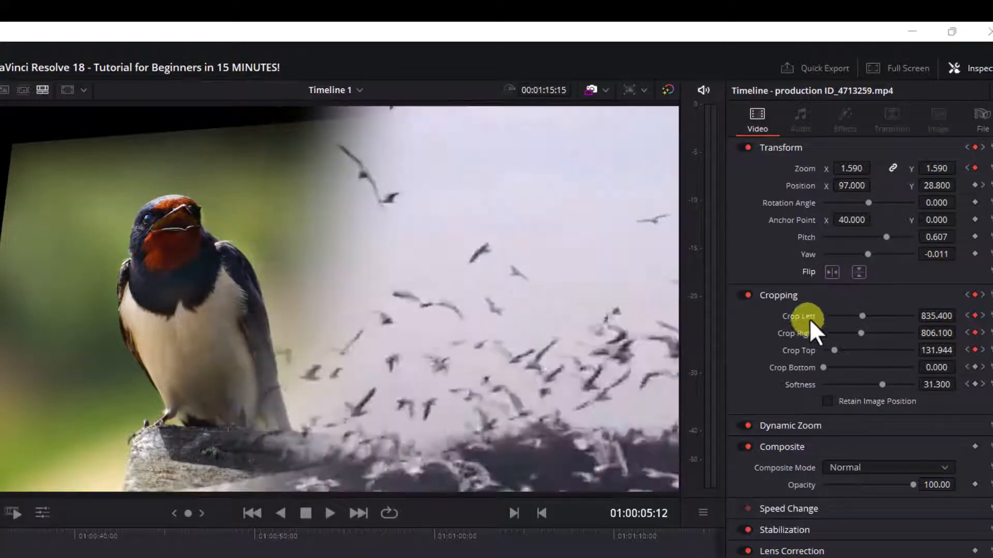
mouse_move(864, 318)
left_mouse_down()
mouse_move(839, 318)
mouse_move(861, 333)
mouse_move(847, 334)
mouse_move(890, 334)
mouse_move(858, 334)
left_mouse_up()
left_click_drag(893, 382, 840, 387)
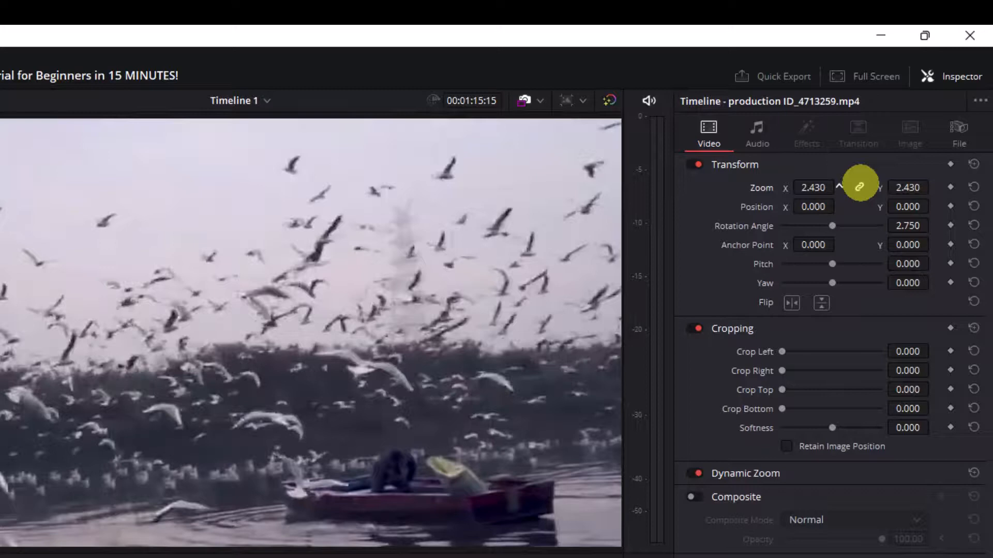
Step: Reset the clip's zoom, position and rotation angle to defaults, scrubbing and resetting the zoom once more
left_click_drag(825, 187, 968, 189)
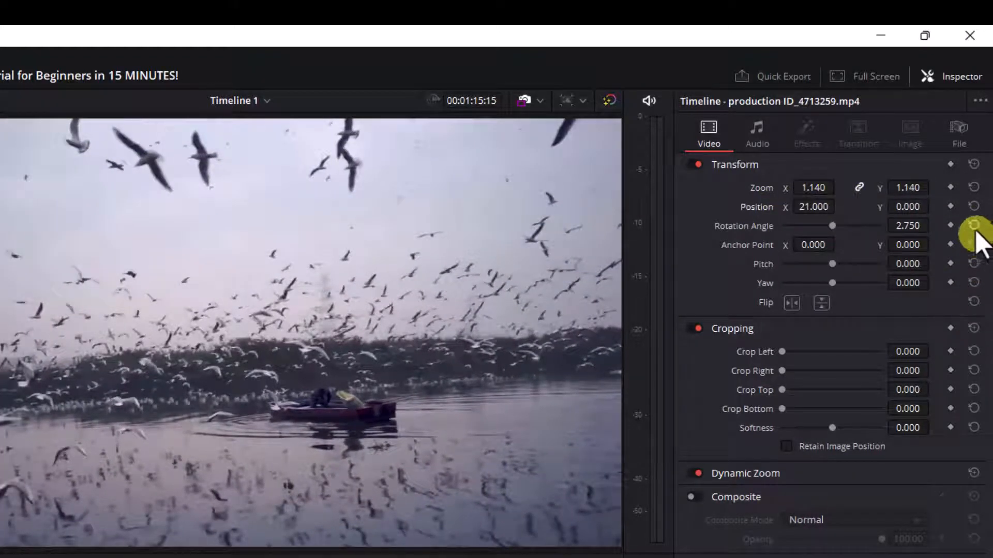
left_click(974, 187)
left_click(974, 207)
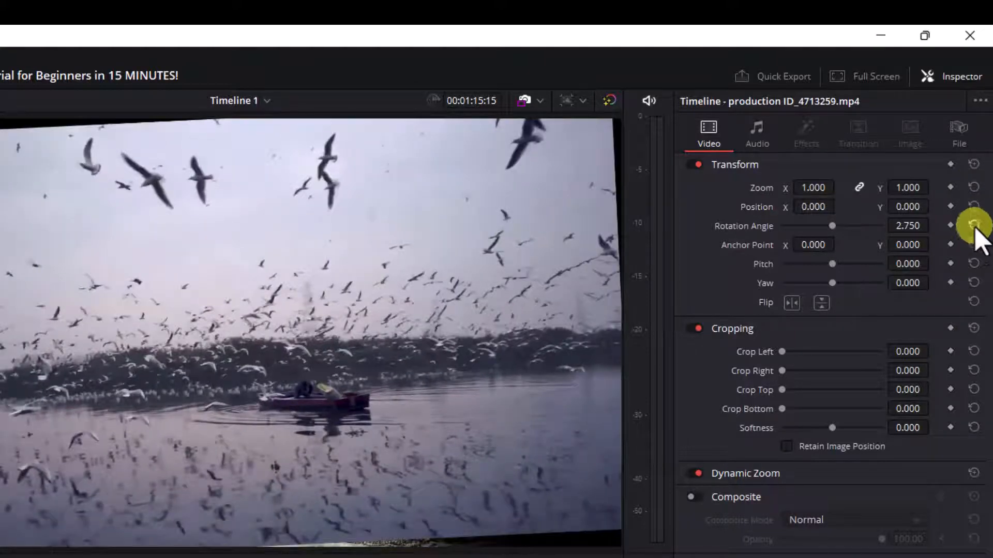
left_click(974, 225)
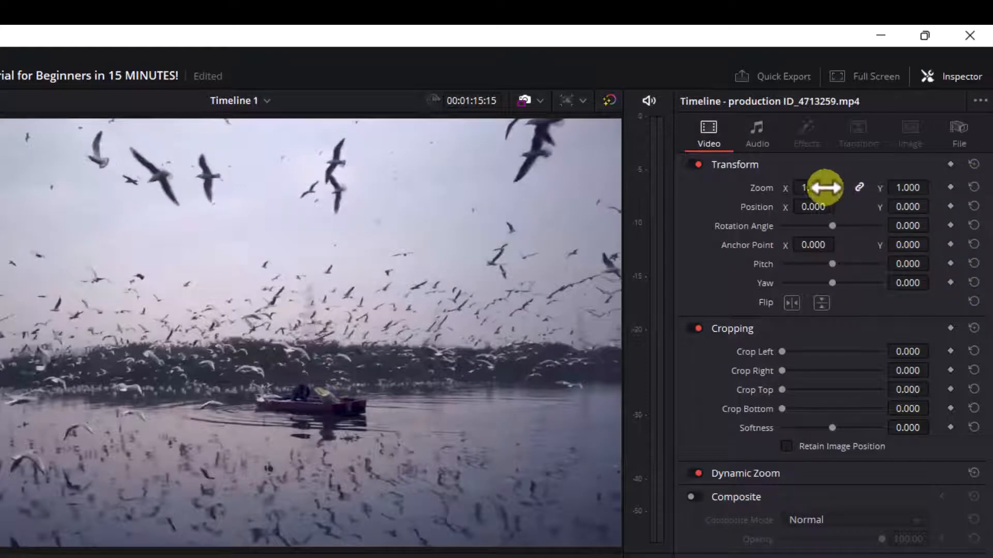
left_click_drag(824, 188, 788, 188)
left_click(972, 187)
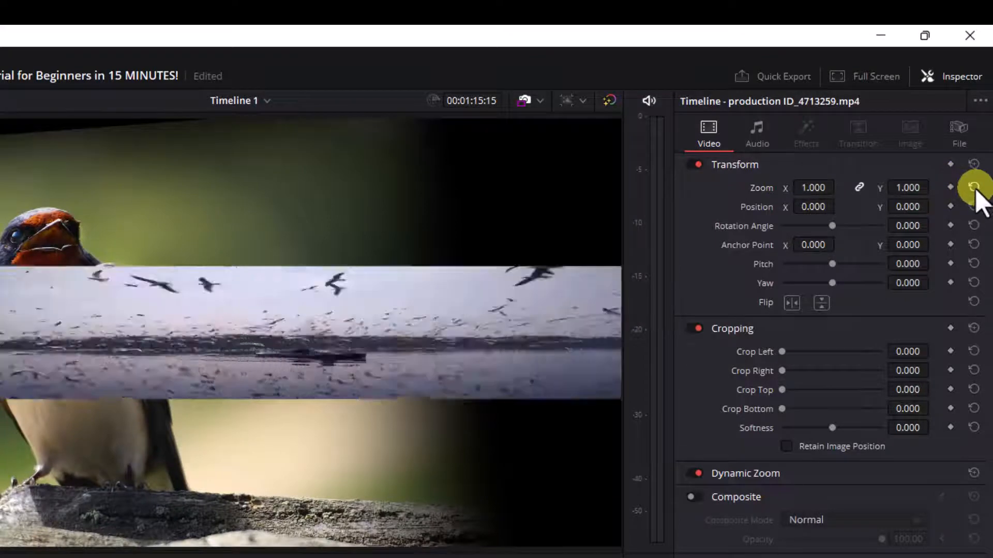
Step: Scrub the clip's zoom and pitch, then reset pitch, anchor point, position and zoom to defaults
left_click_drag(831, 188, 793, 205)
left_click_drag(827, 245, 821, 266)
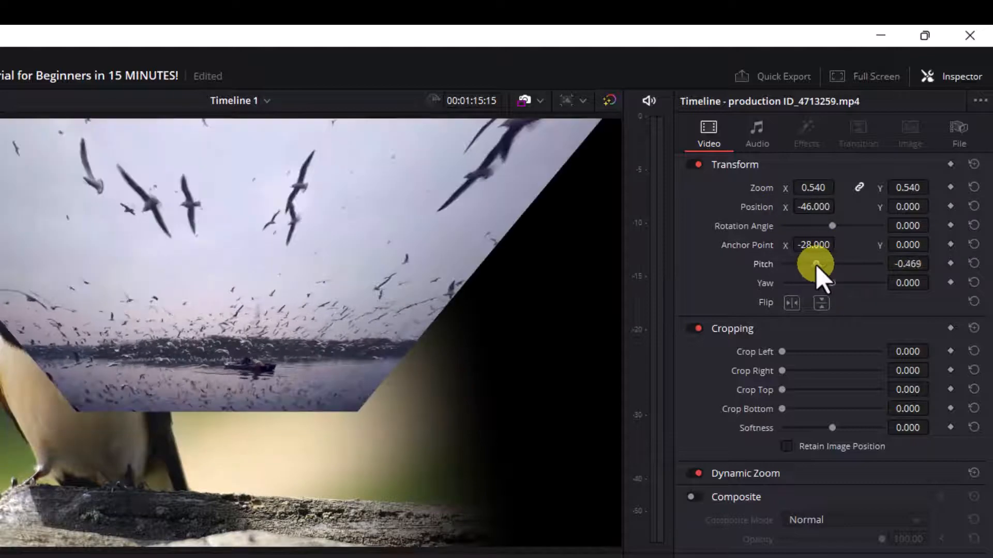
left_click(974, 264)
left_click(974, 244)
left_click(974, 206)
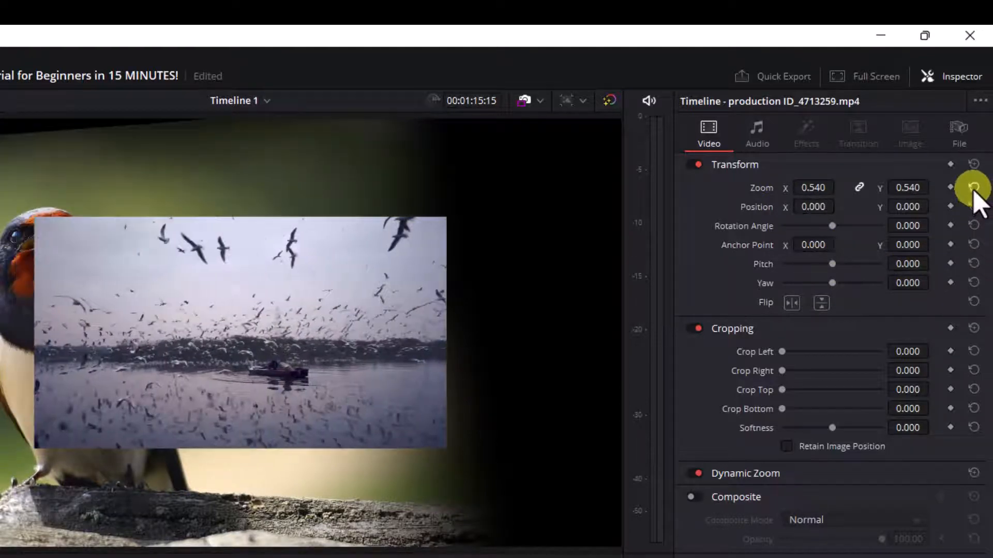
left_click(974, 187)
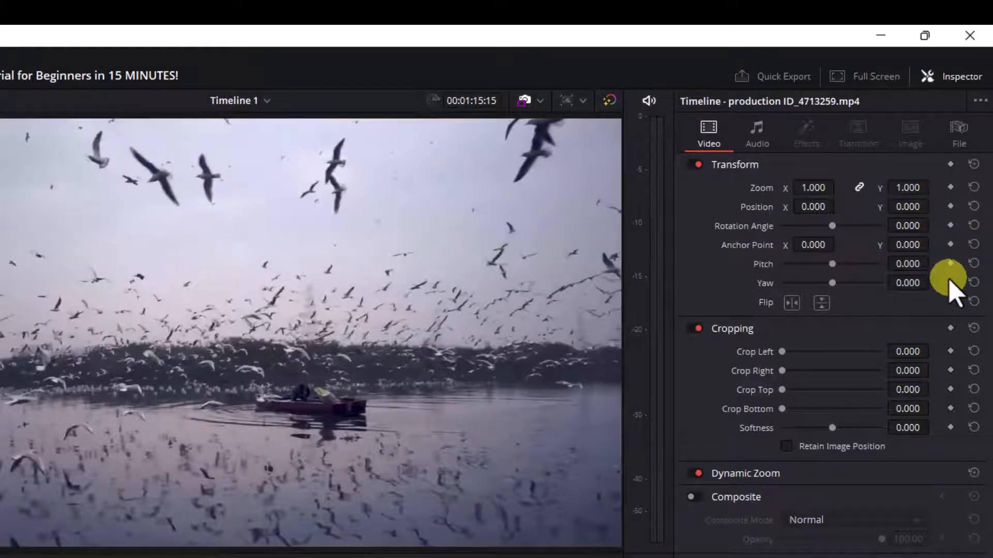
Step: Add a zoom keyframe to the seagull clip and move the playhead along its Zoom Y keyframe curve
left_click(950, 188)
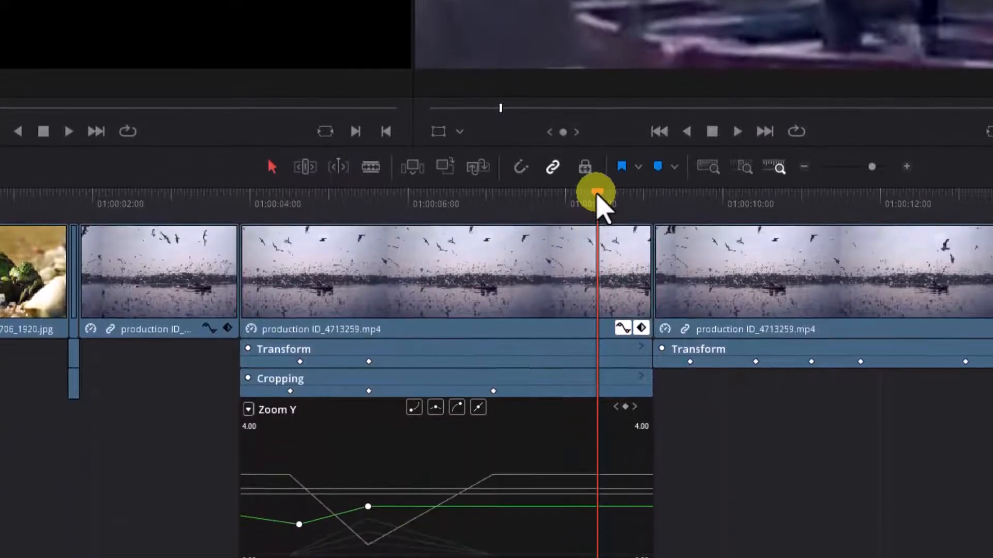
left_click_drag(597, 341, 523, 349)
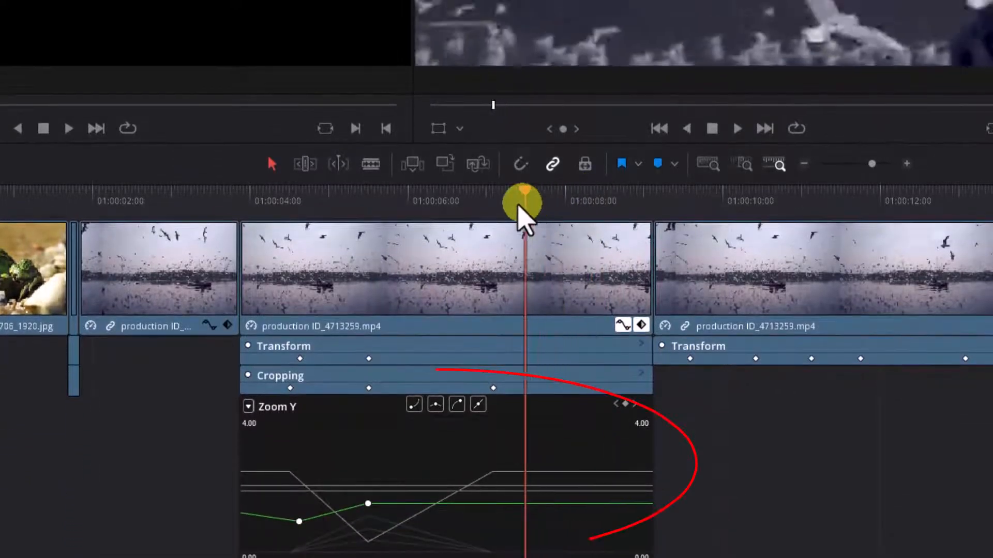
left_click_drag(520, 208, 313, 205)
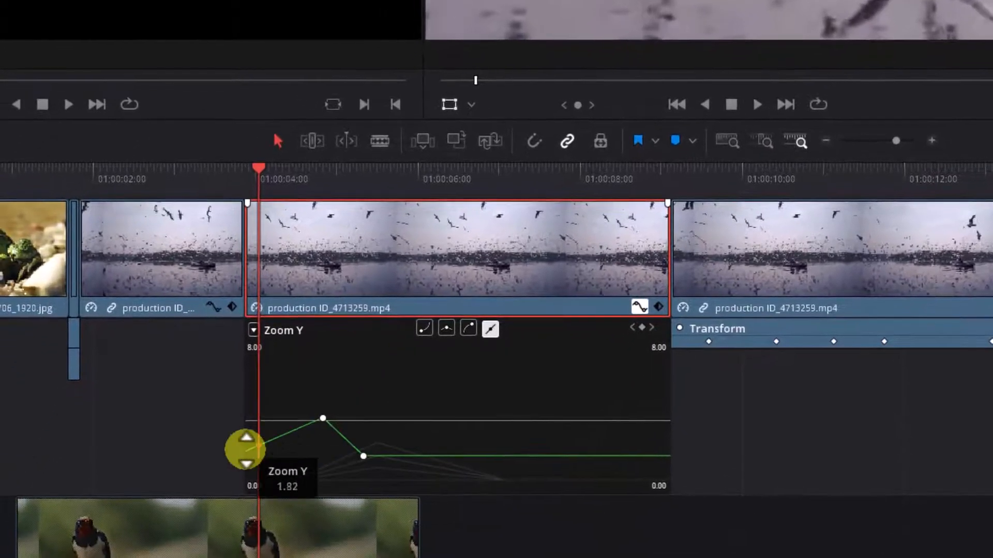
key("space")
key("space")
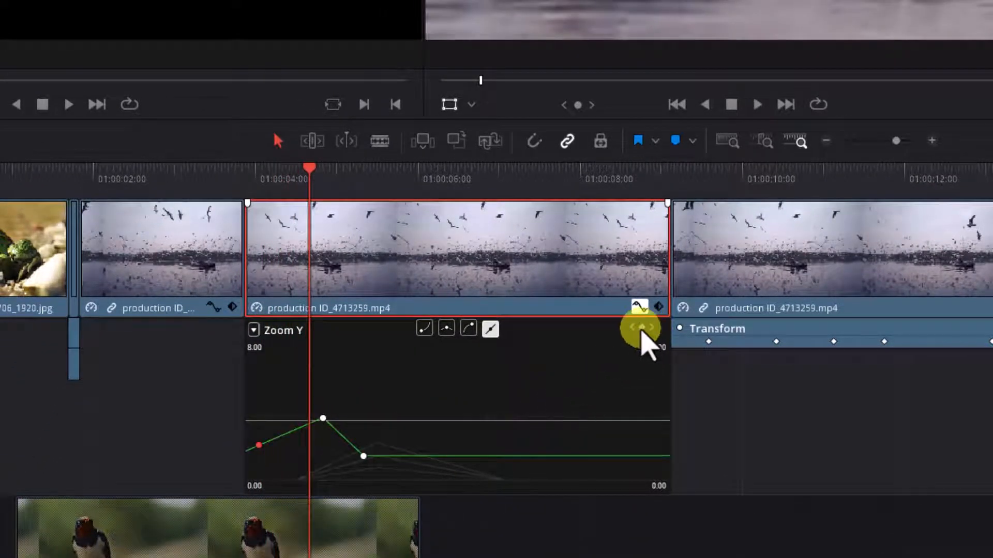
Step: Play back the clip's zoom animation and delete the selected Zoom X keyframe
key("space")
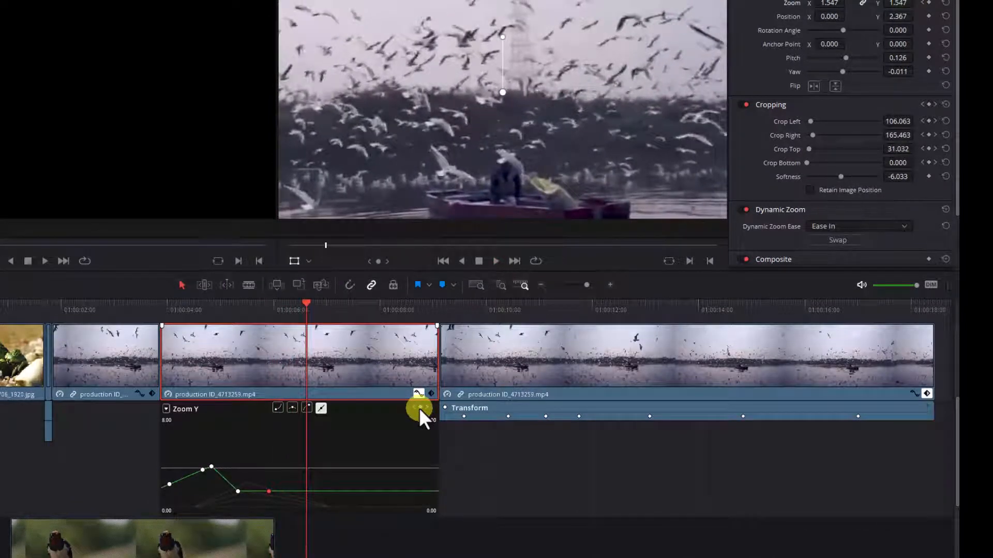
key("space")
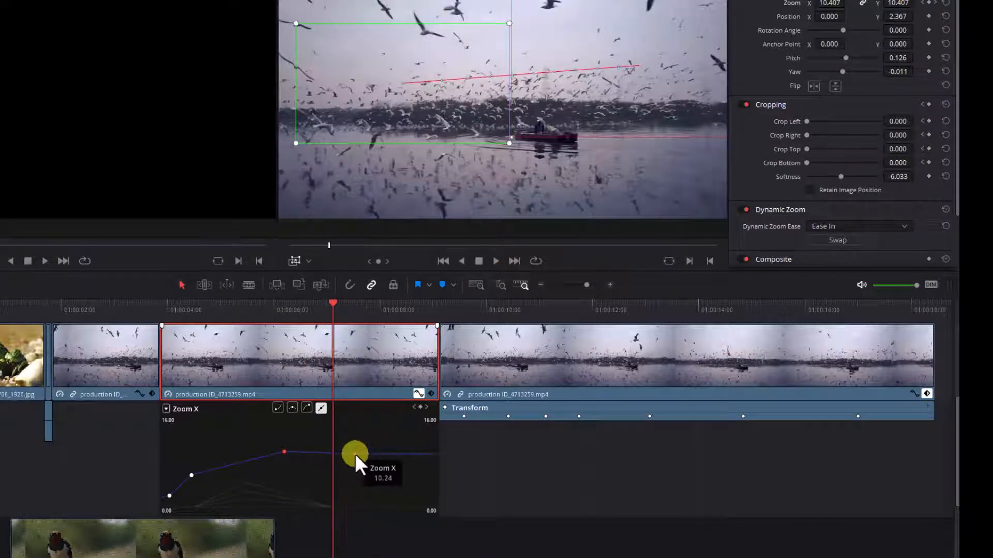
key("Delete")
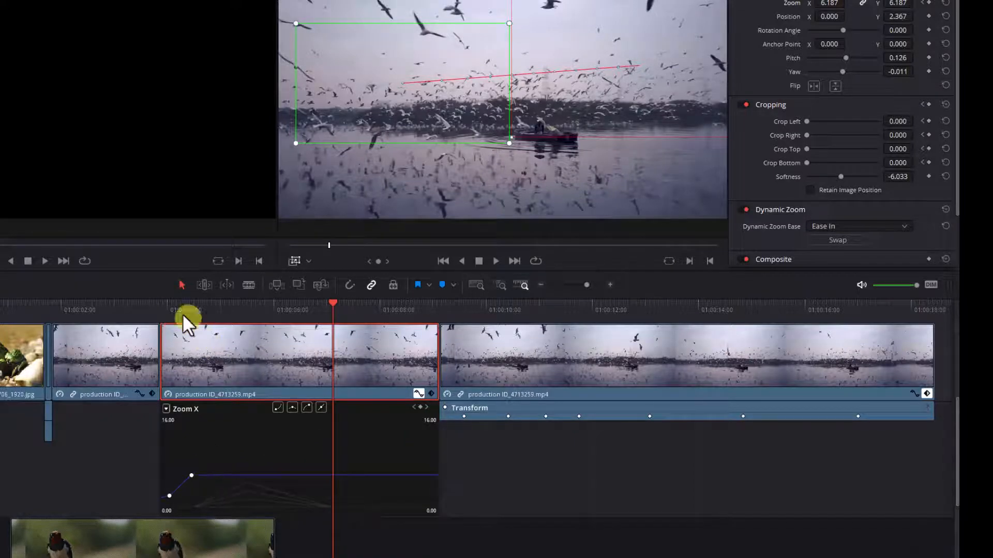
Step: Jump to the clip's start, open its keyframe curve editor and play it back
key("Up")
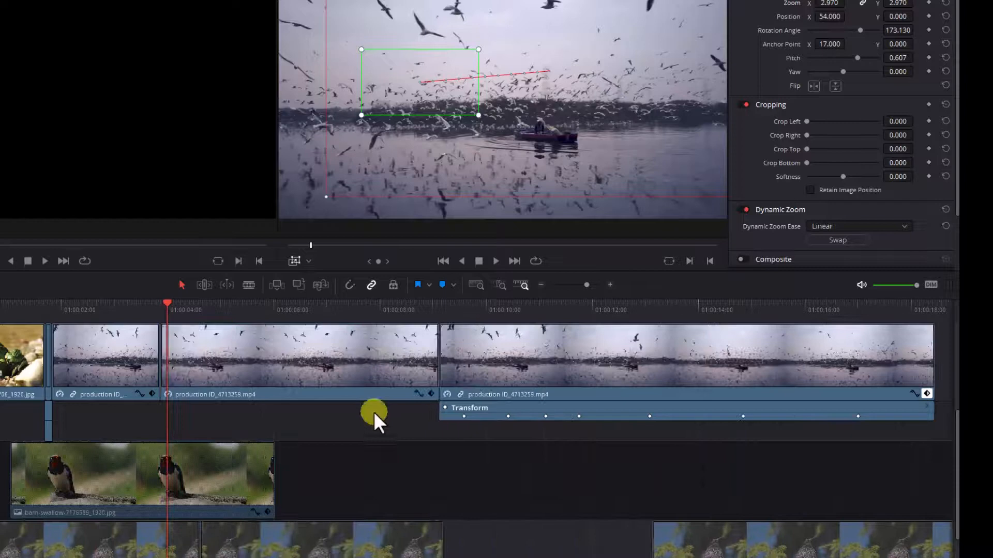
left_click(417, 393)
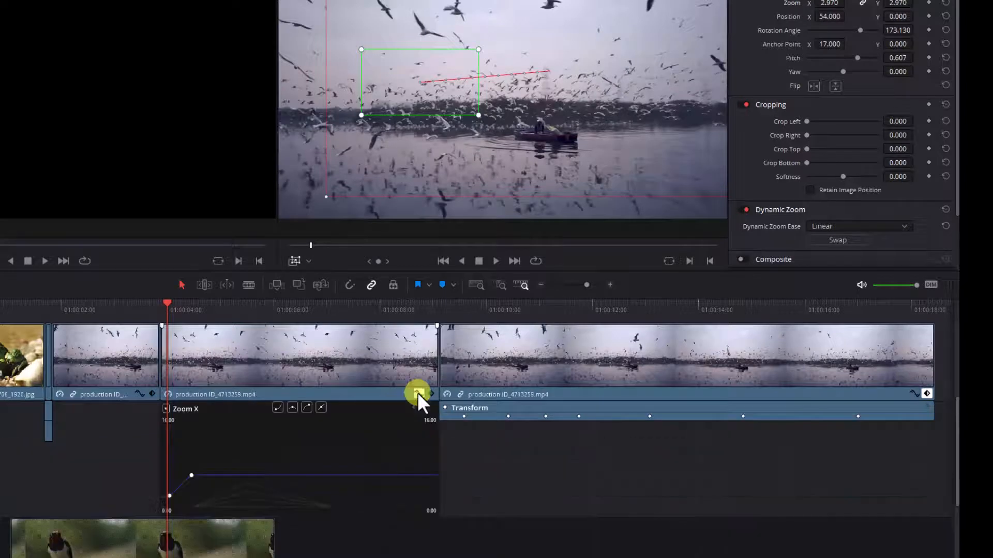
key("space")
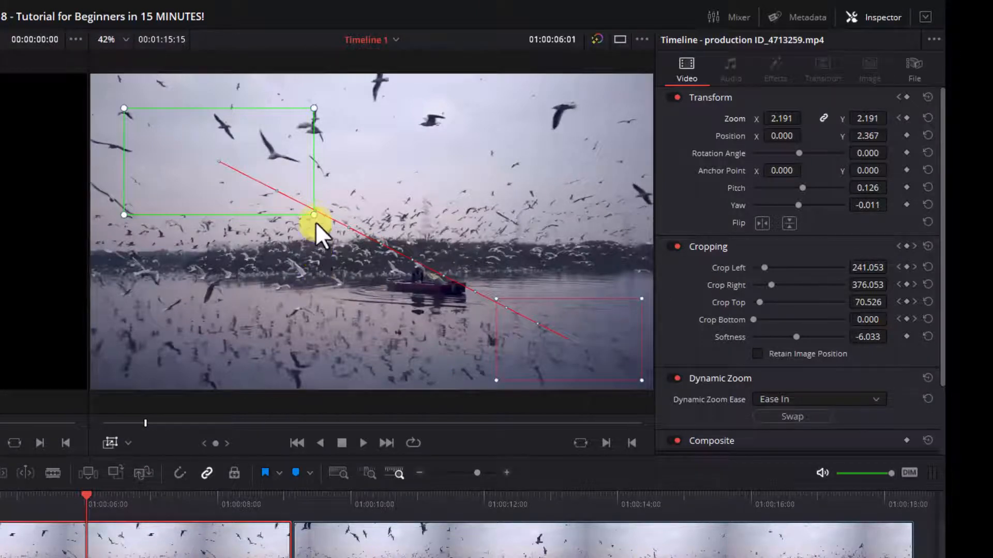
Step: Show the Dynamic Zoom on-screen controls in the viewer and play the clip
left_click(127, 444)
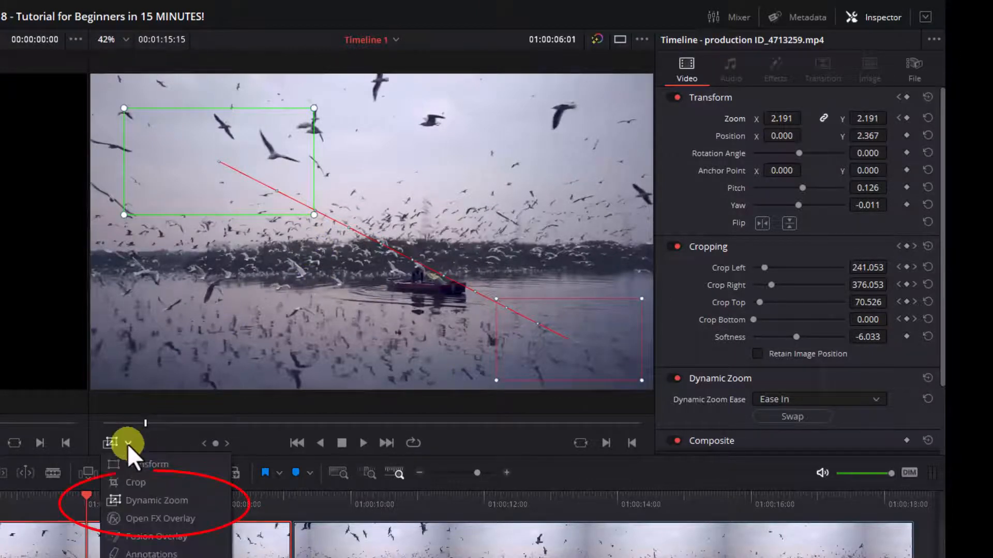
left_click(135, 498)
key("space")
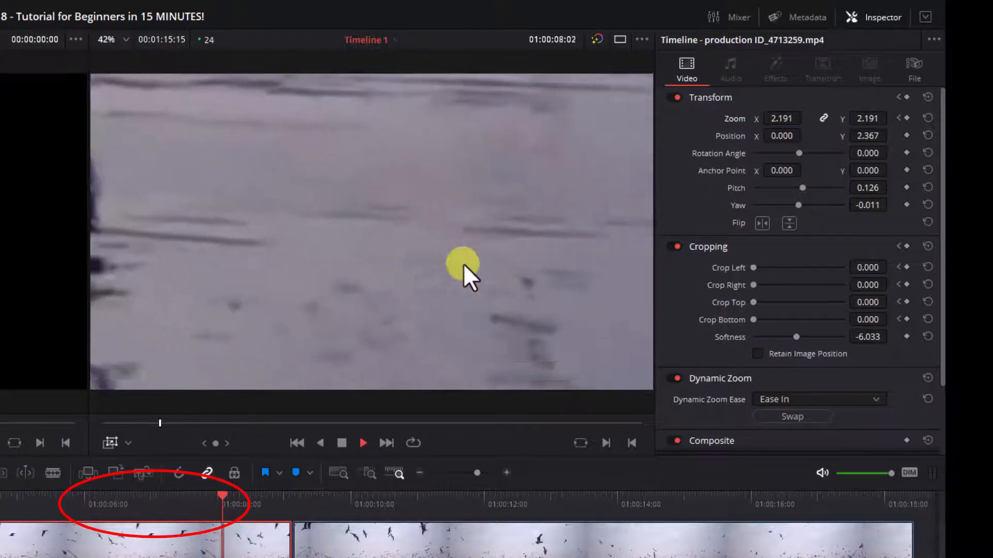
Step: Reposition the Dynamic Zoom end box to the upper right and the start box to the lower left of the frame
left_click_drag(529, 326, 528, 144)
left_click_drag(190, 210, 169, 318)
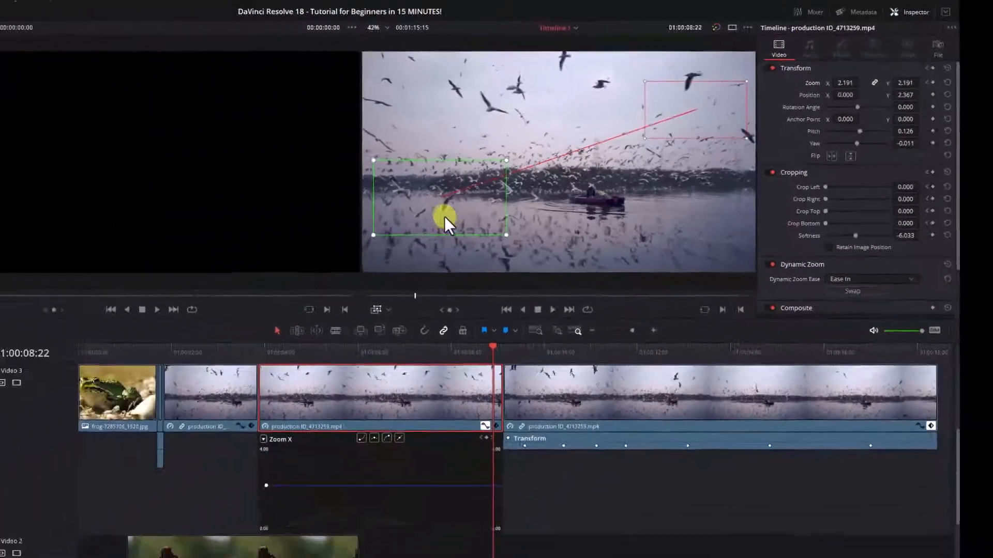
left_click_drag(207, 312, 203, 344)
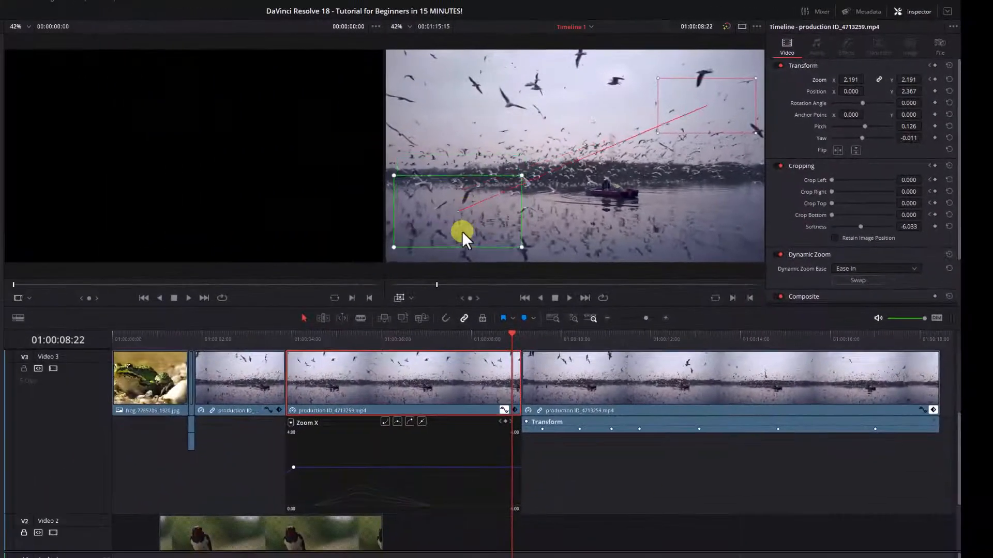
left_click_drag(704, 110, 712, 90)
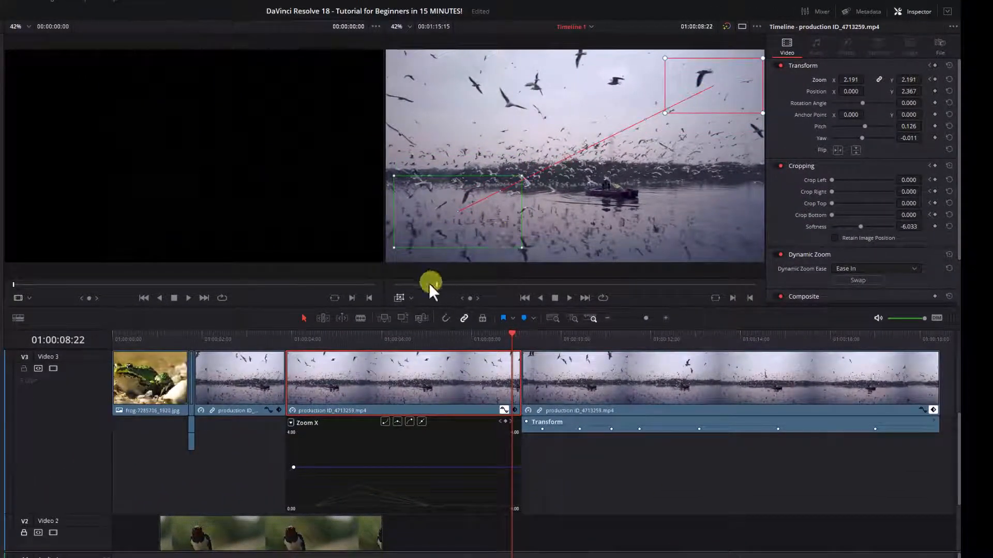
Step: Play back and step through the clip to review the Dynamic Zoom movement
left_click_drag(429, 283, 407, 284)
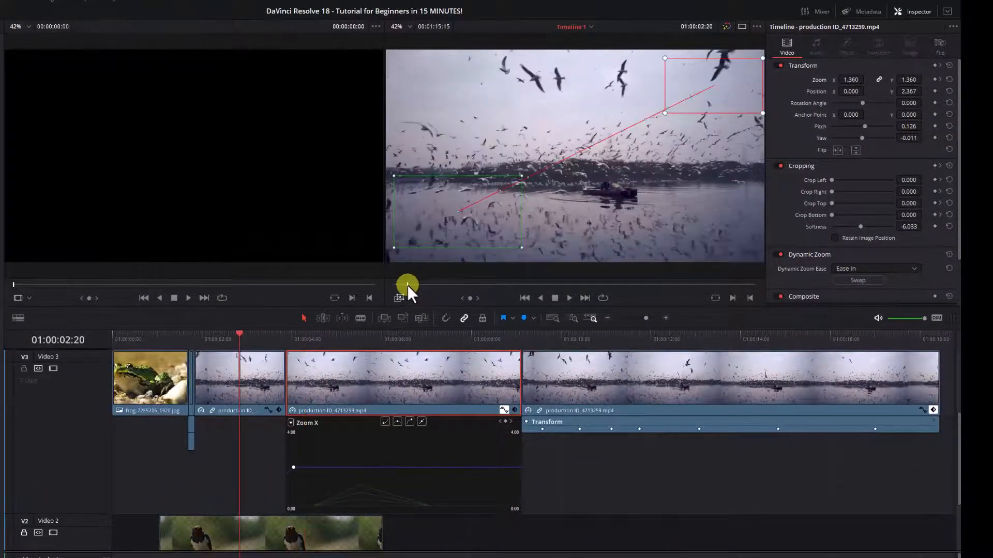
key("space")
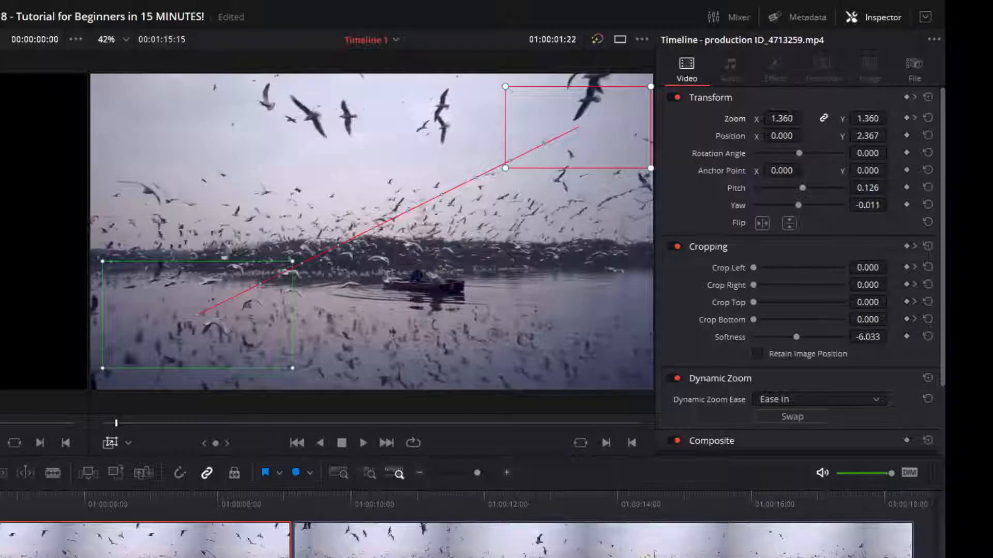
key("Left")
key("Left")
key("Left")
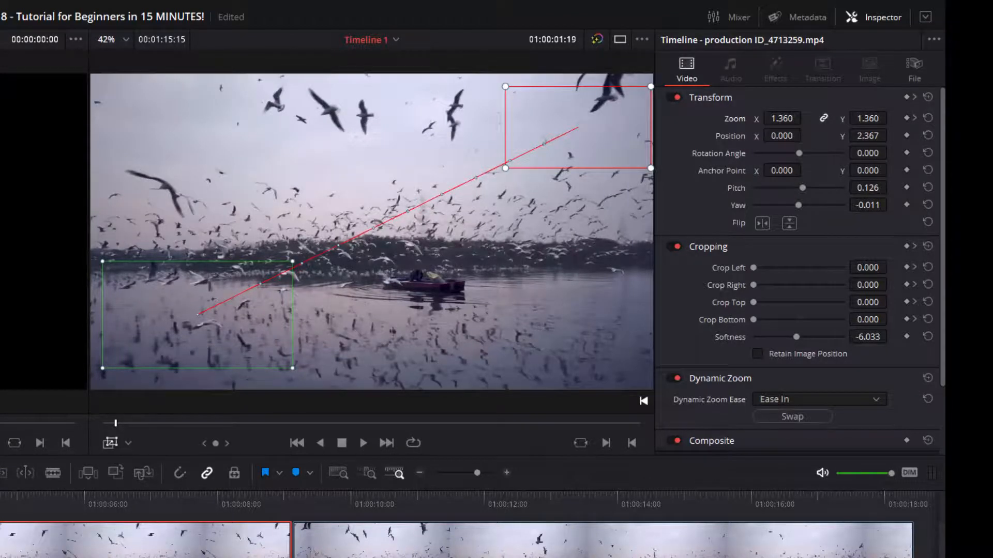
key("space")
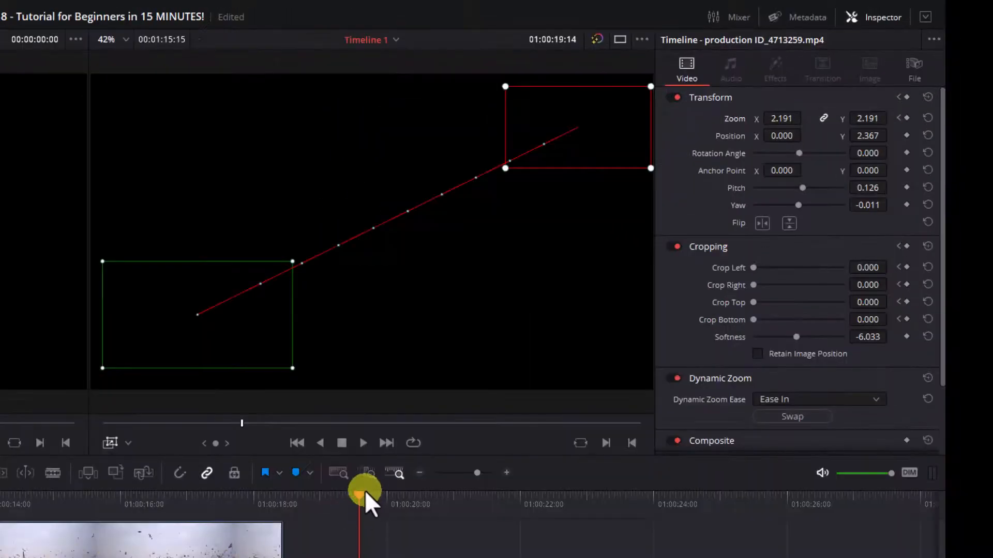
left_click_drag(362, 492, 0, 494)
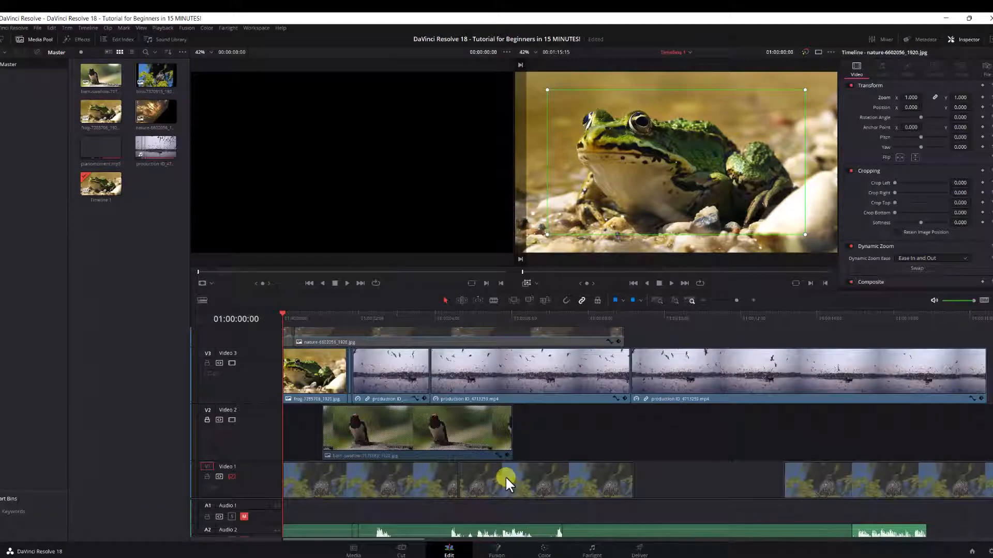
Step: Visit the Color page and then the Fairlight page
left_click(517, 543)
left_click(538, 549)
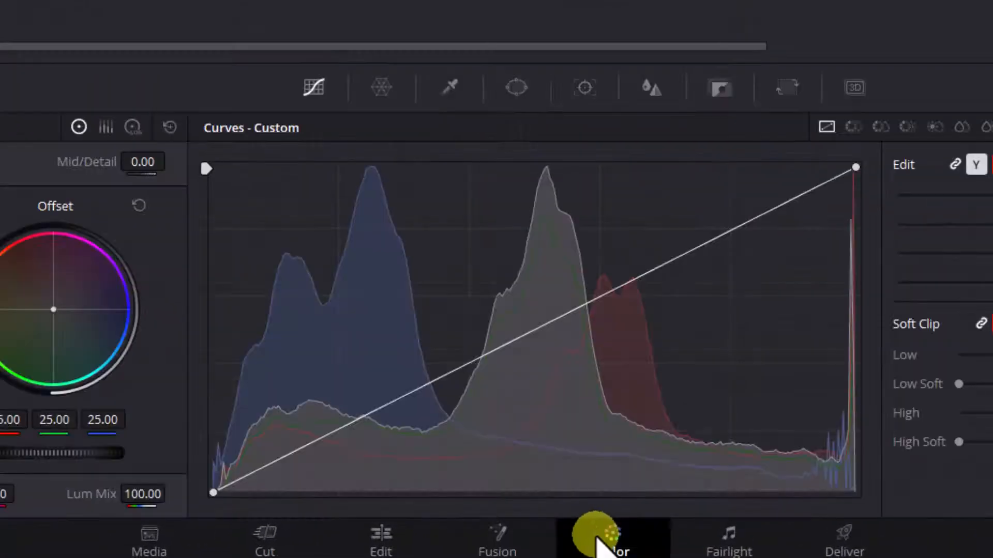
left_click(731, 540)
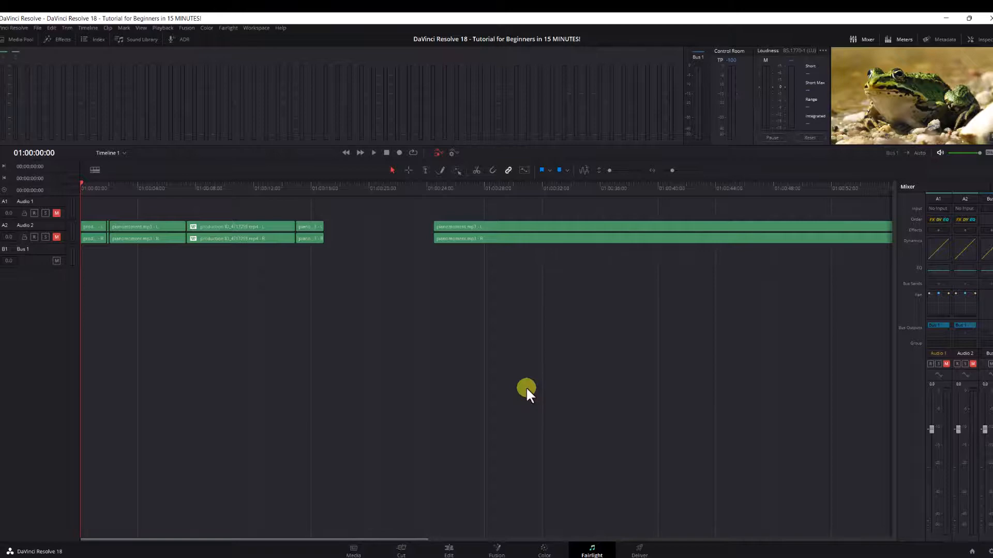
Step: Open the Deliver page and browse the available export formats without changing MP4
left_click(639, 549)
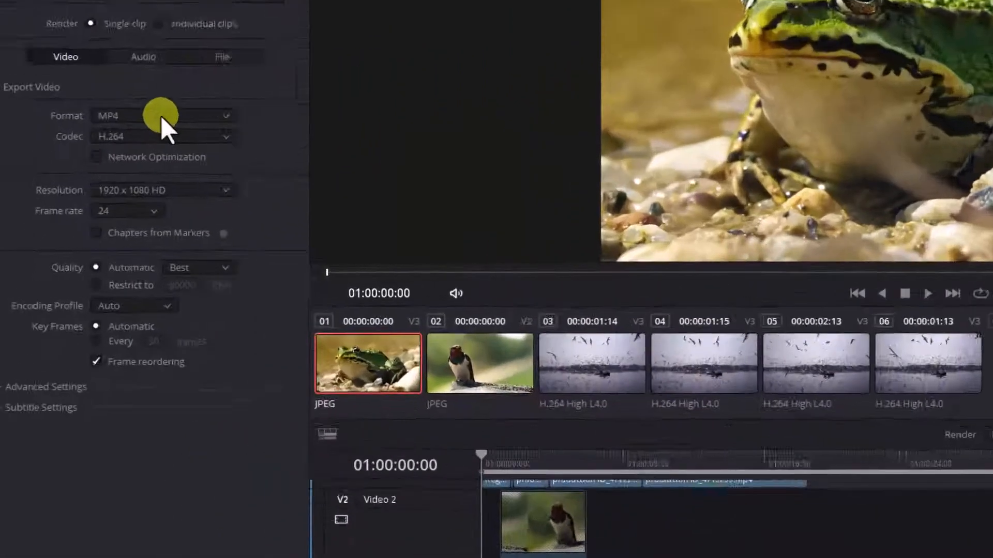
left_click(93, 194)
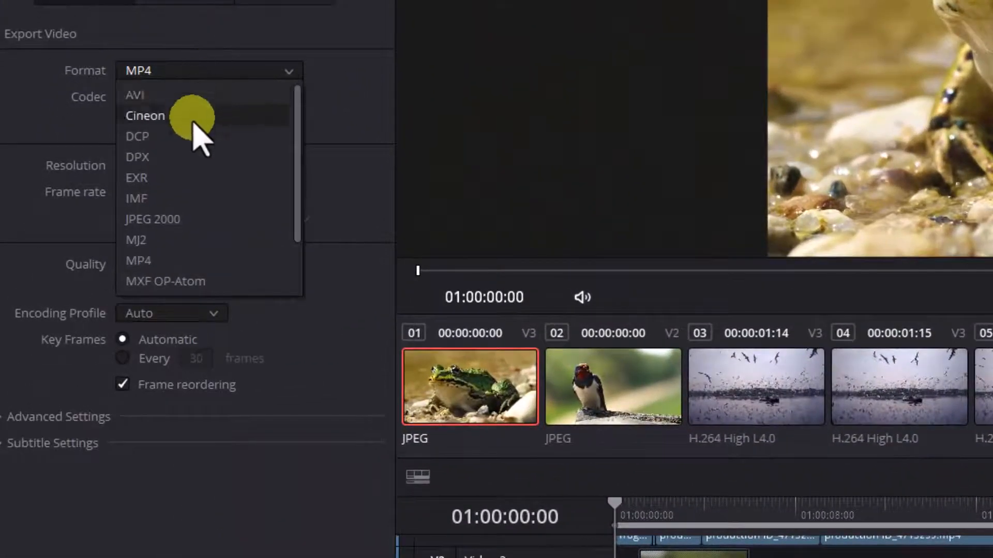
key("Escape")
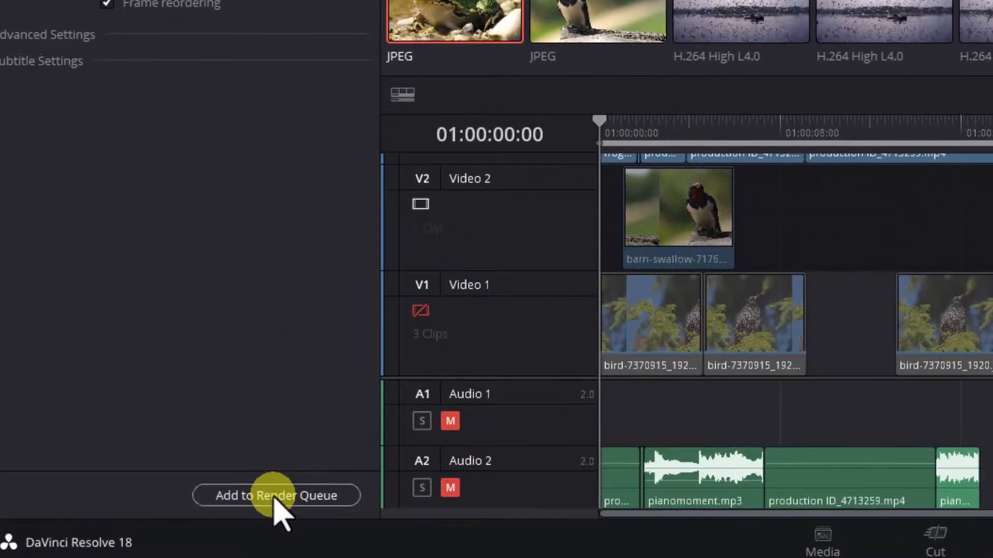
Step: Add the timeline to the render queue and start rendering all jobs
left_click(273, 496)
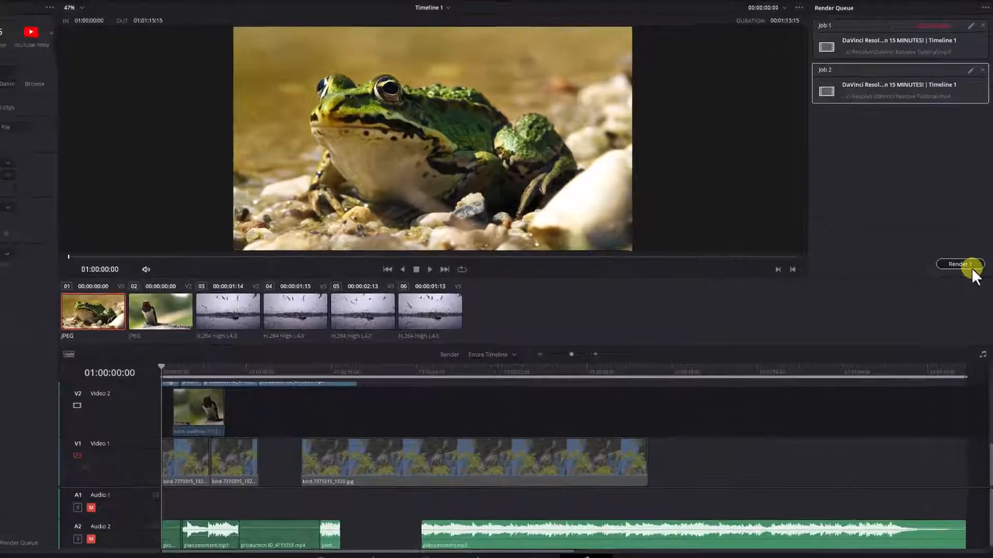
left_click(964, 276)
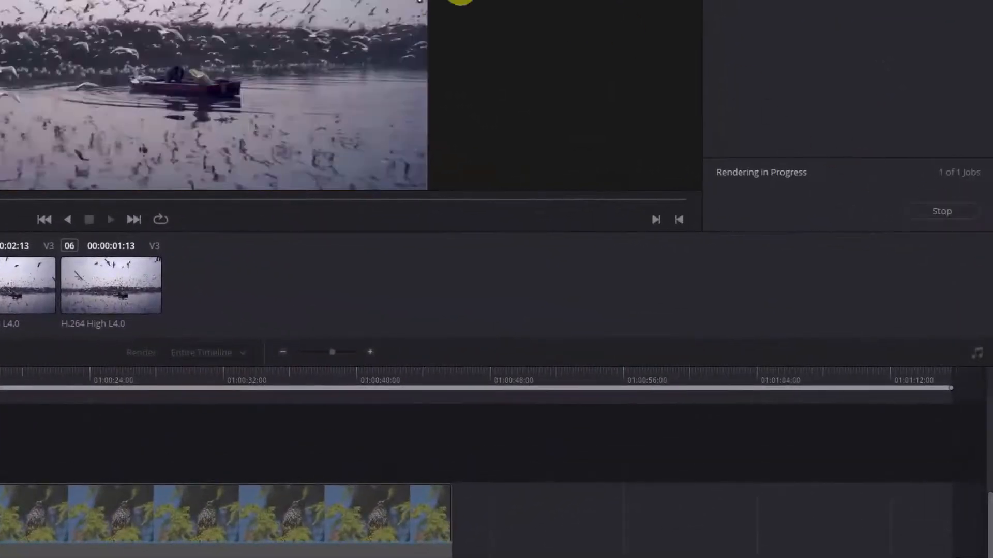